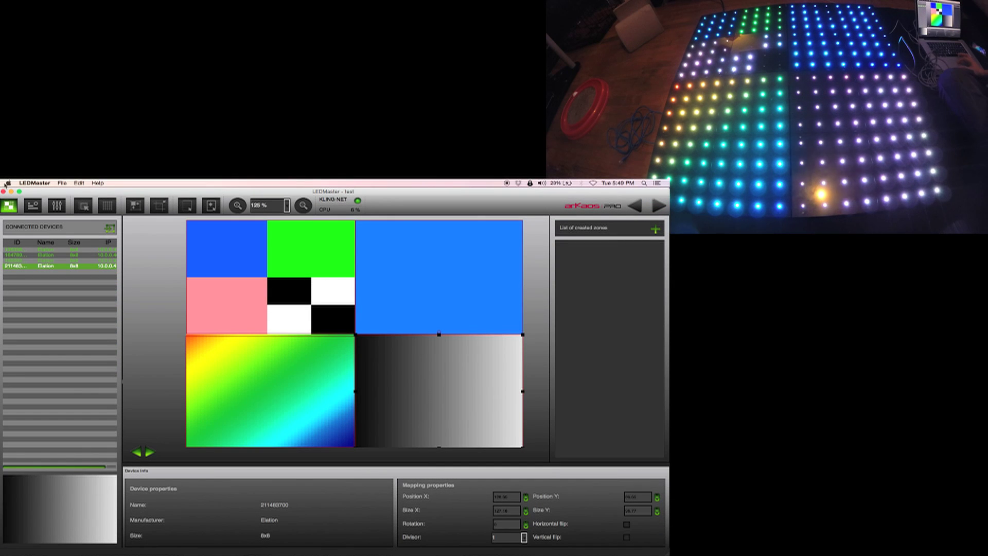
Step: Switch to programming mode and rename Sequence 001 as fire
click(32, 205)
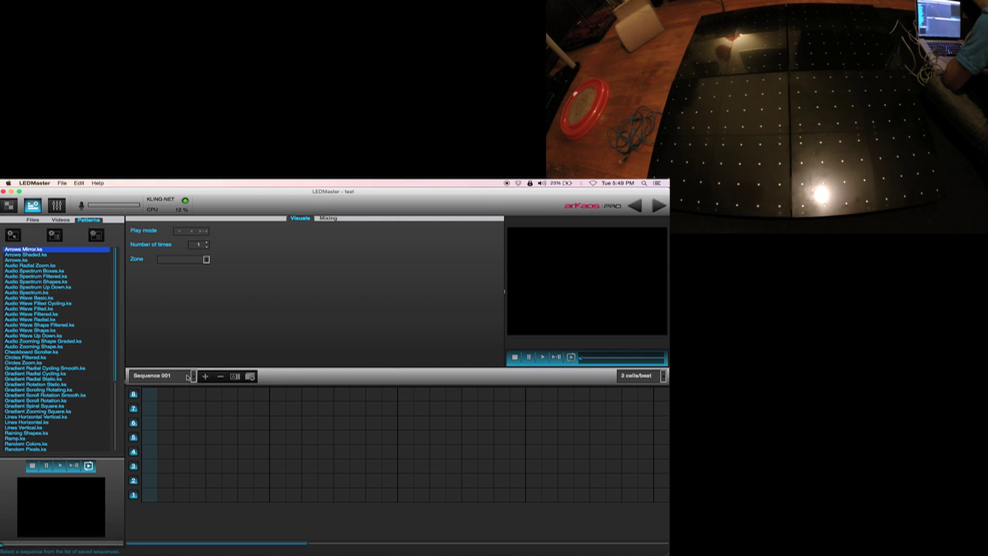
click(235, 379)
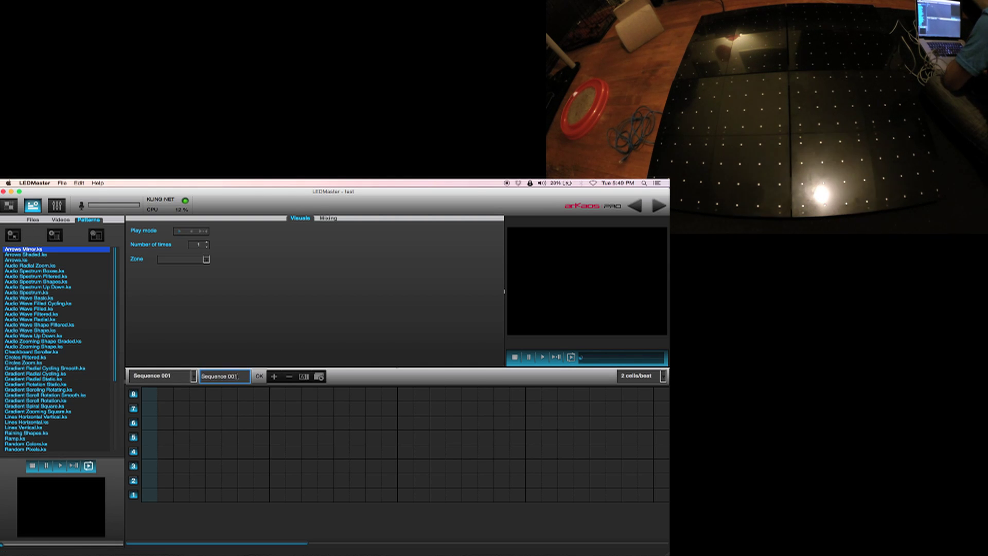
drag(238, 377, 177, 376)
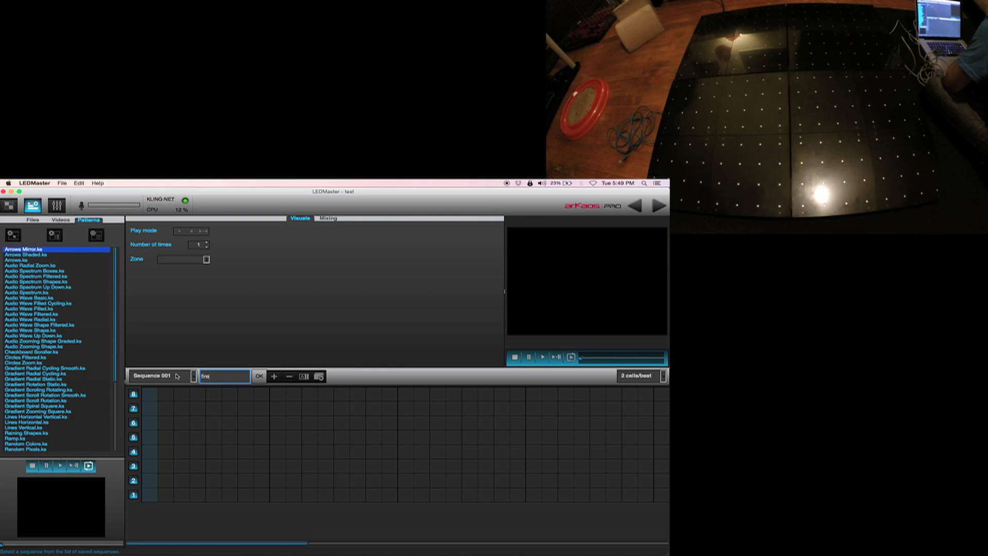
key(Return)
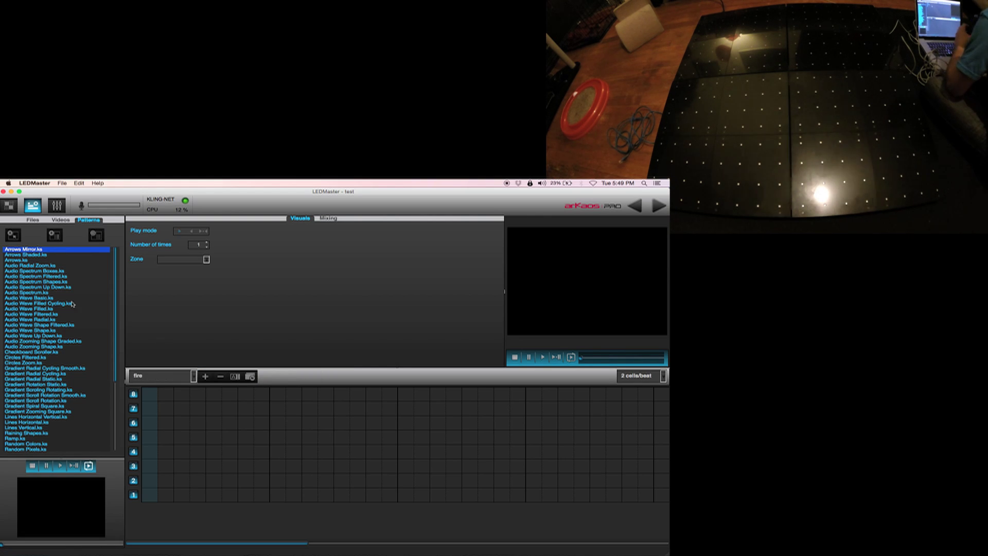
Step: Preview the audio, checkboard, gradient and line patterns to compare how they look
click(56, 287)
click(49, 271)
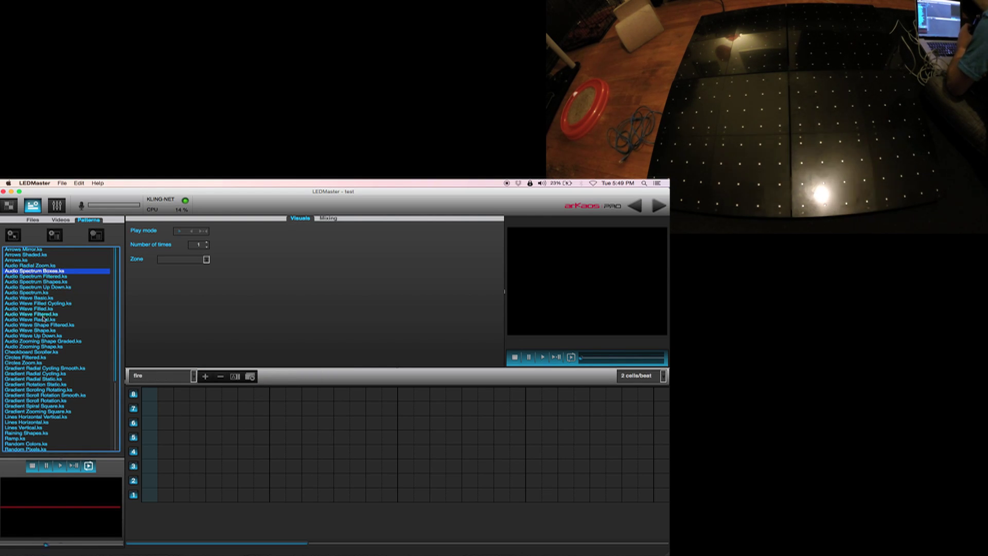
click(57, 352)
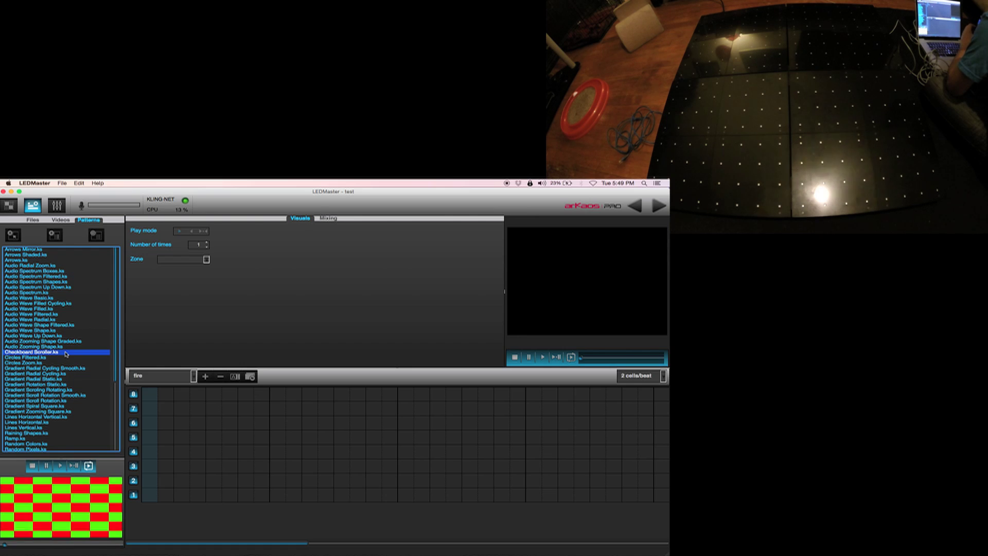
click(63, 385)
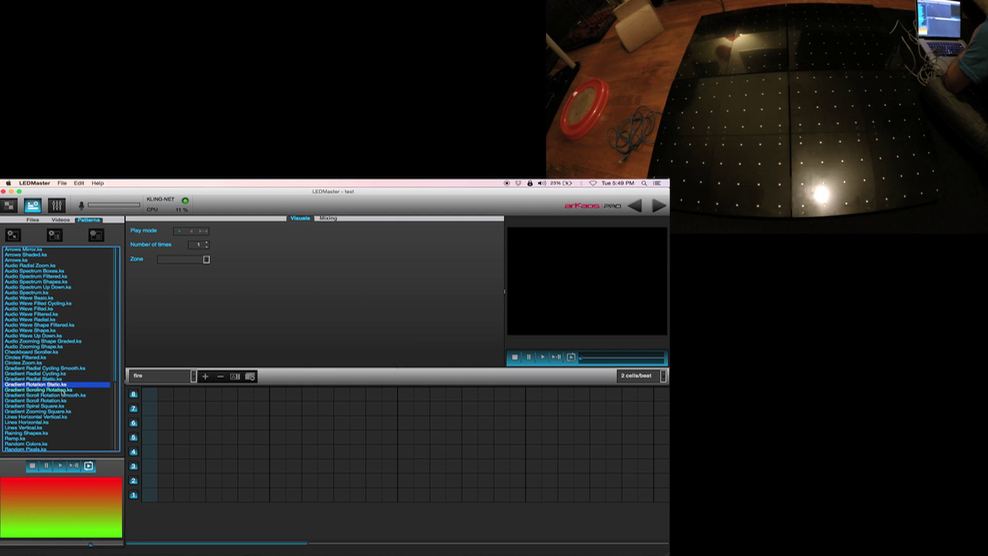
click(63, 390)
click(63, 418)
click(55, 401)
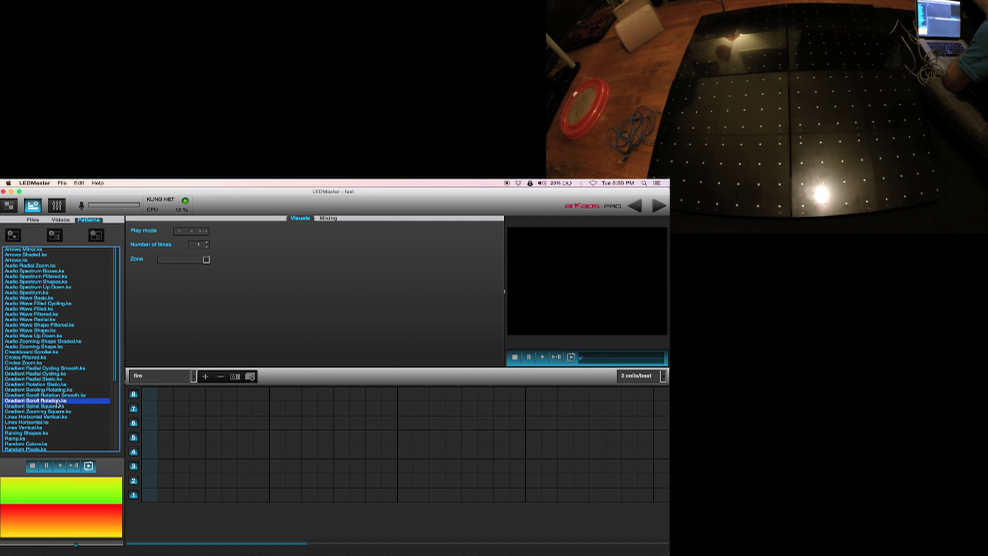
click(51, 395)
click(49, 406)
click(46, 417)
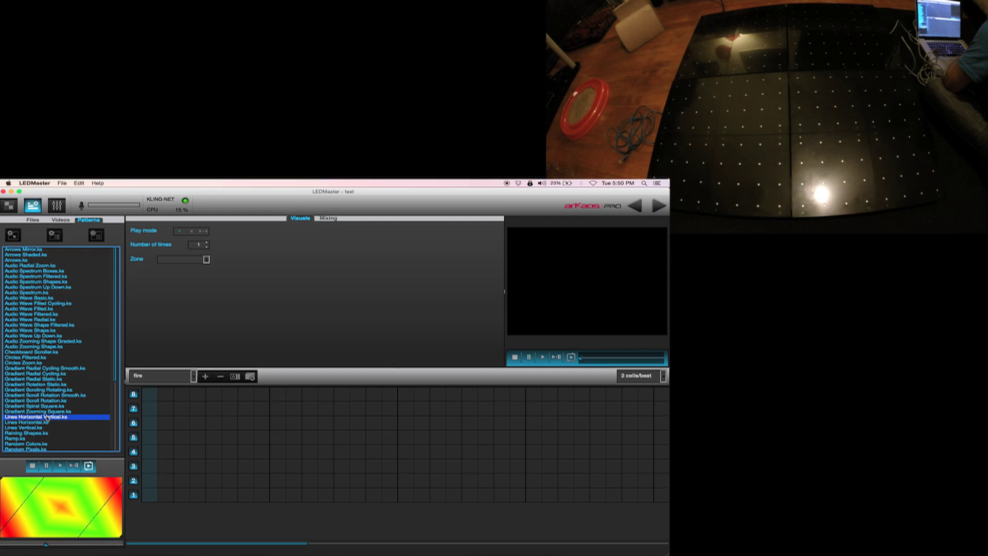
Step: Place the Gradient Scrolling Rotating pattern at the start of layer 8 and set its Color #1 to orange-red
click(39, 390)
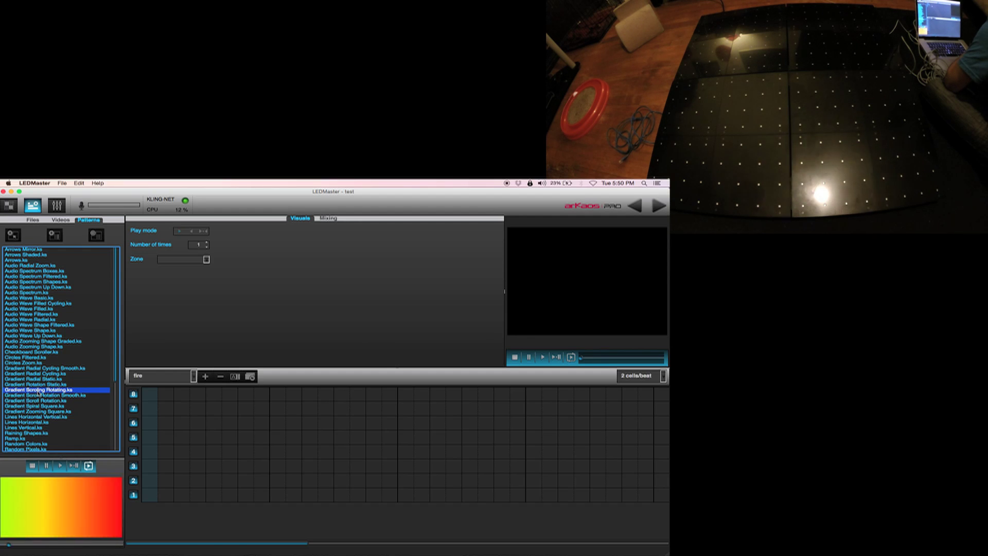
drag(151, 395, 173, 397)
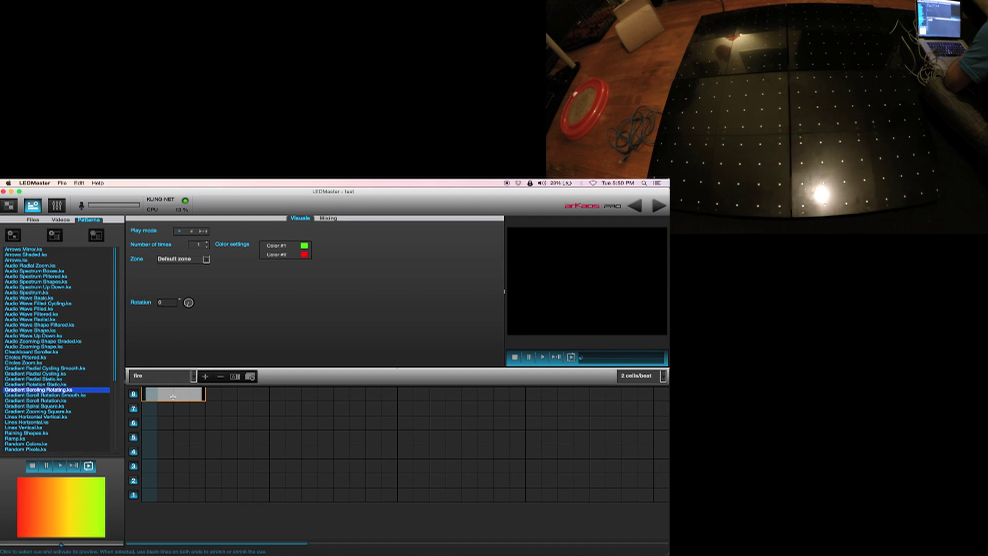
click(304, 246)
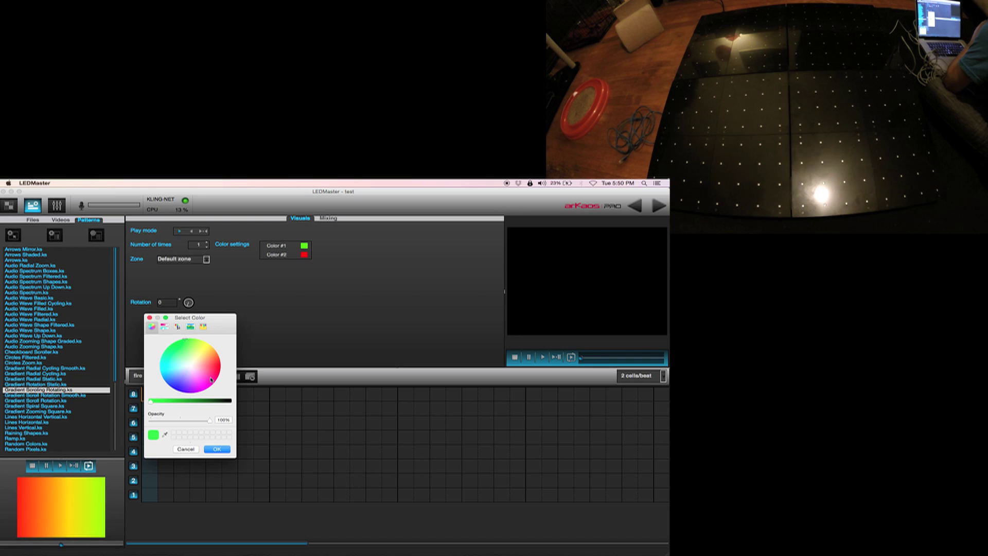
click(225, 449)
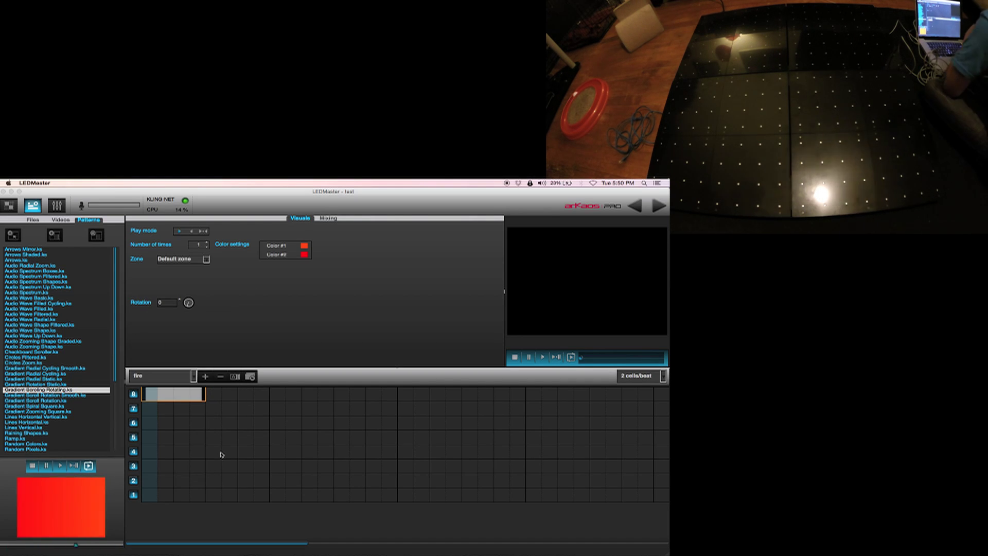
Step: Place Gradient Scroll Rotation on layer 7 where the layer 8 cue ends, with Color #1 yellow and Color #2 orange-red
click(55, 400)
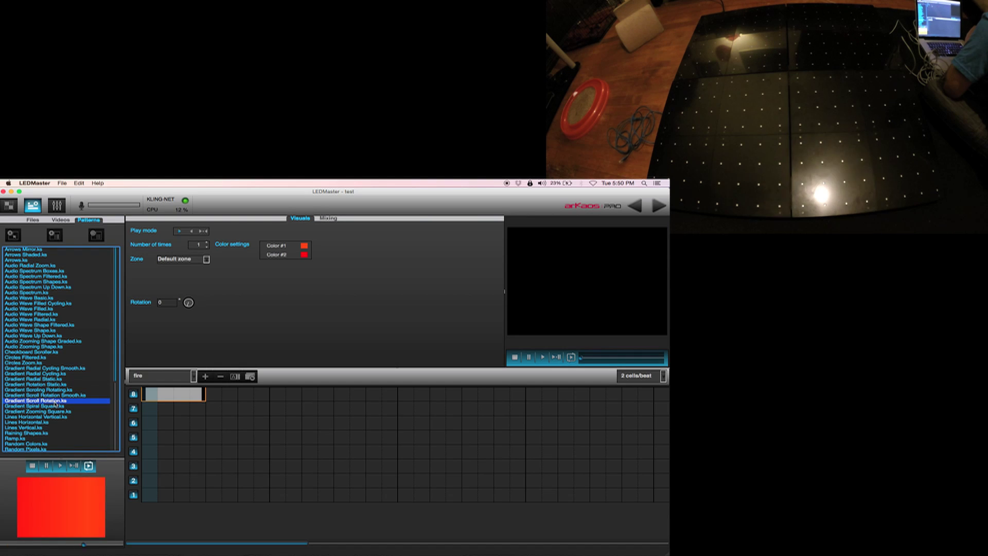
drag(204, 400, 215, 407)
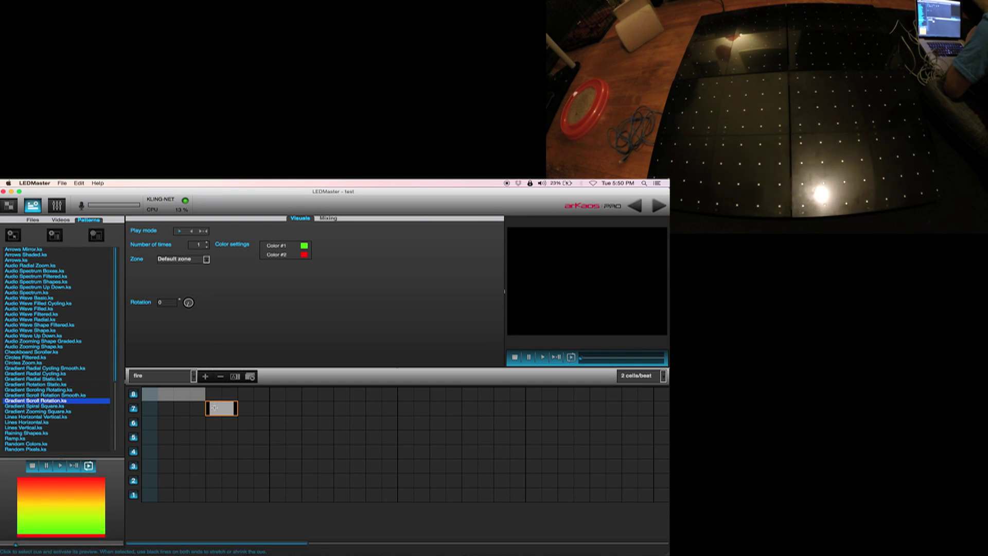
click(304, 247)
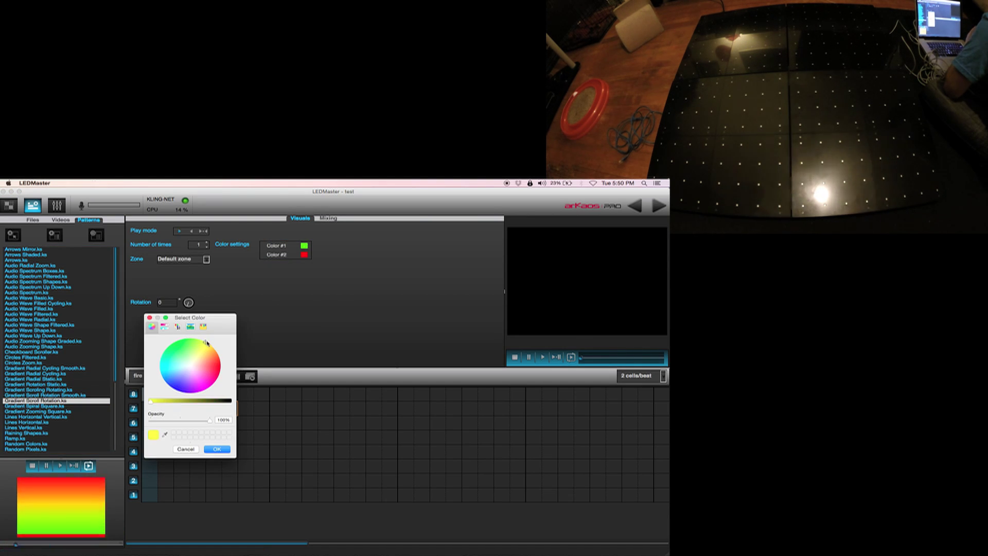
click(217, 450)
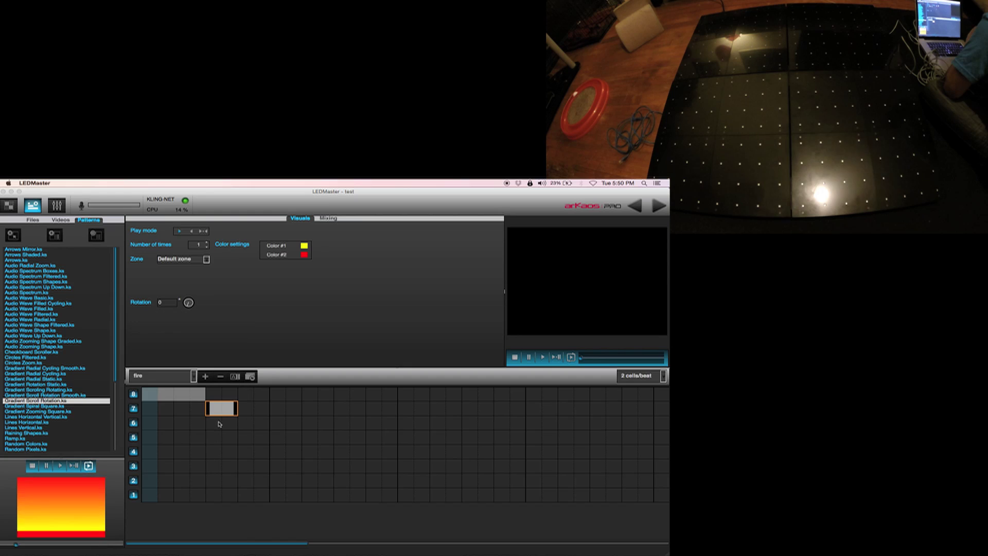
click(304, 254)
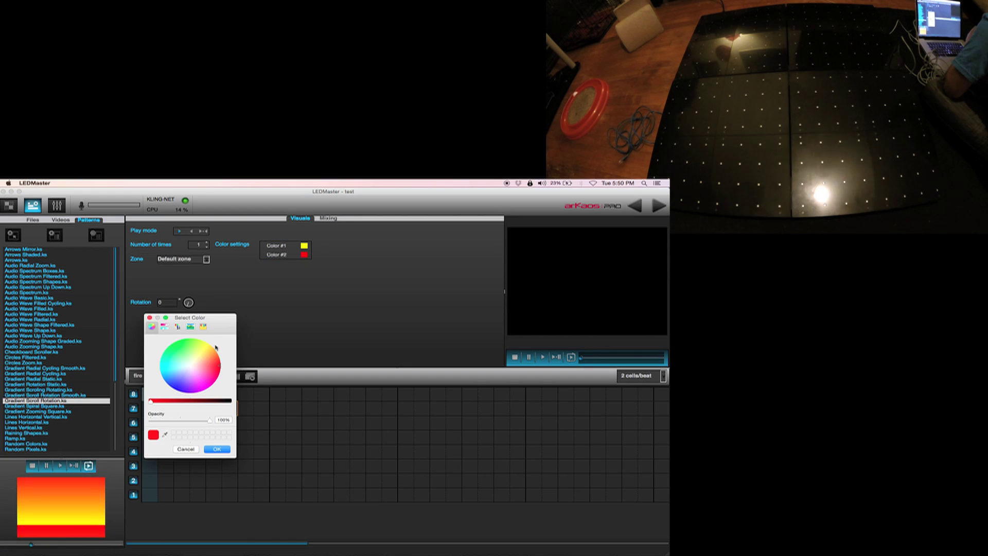
click(217, 450)
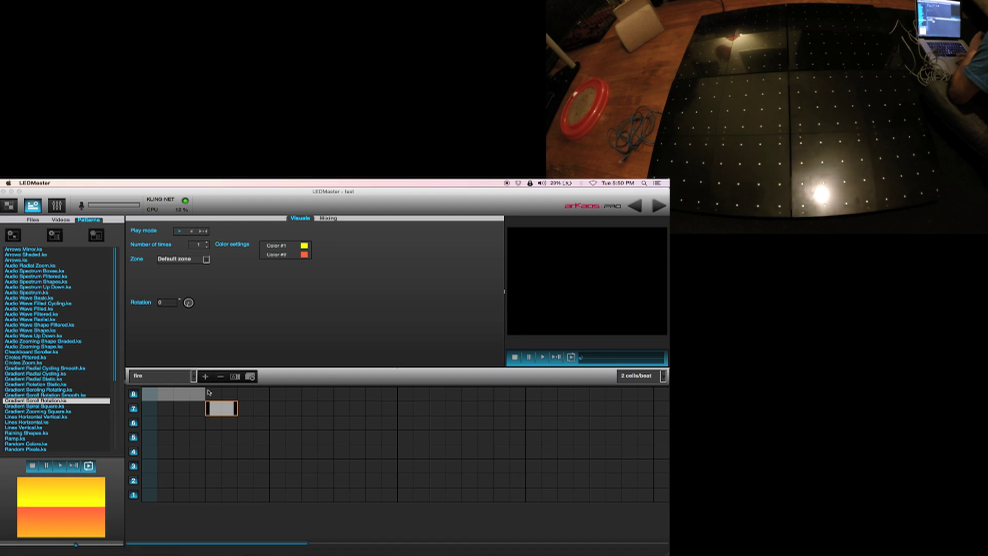
Step: Create a new sequence named water and place the video 002_rollingRing.mov at the start of layer 8
click(205, 377)
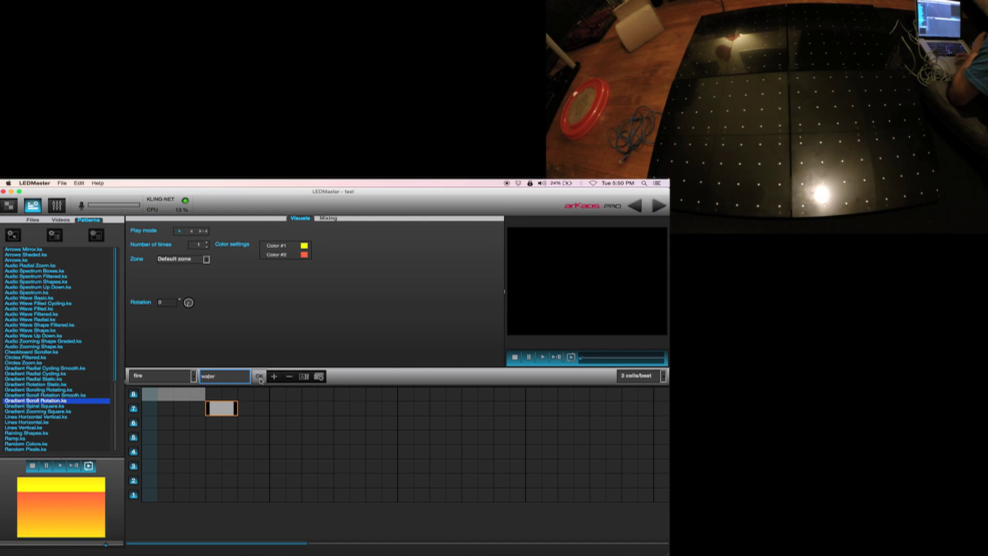
click(259, 378)
click(61, 220)
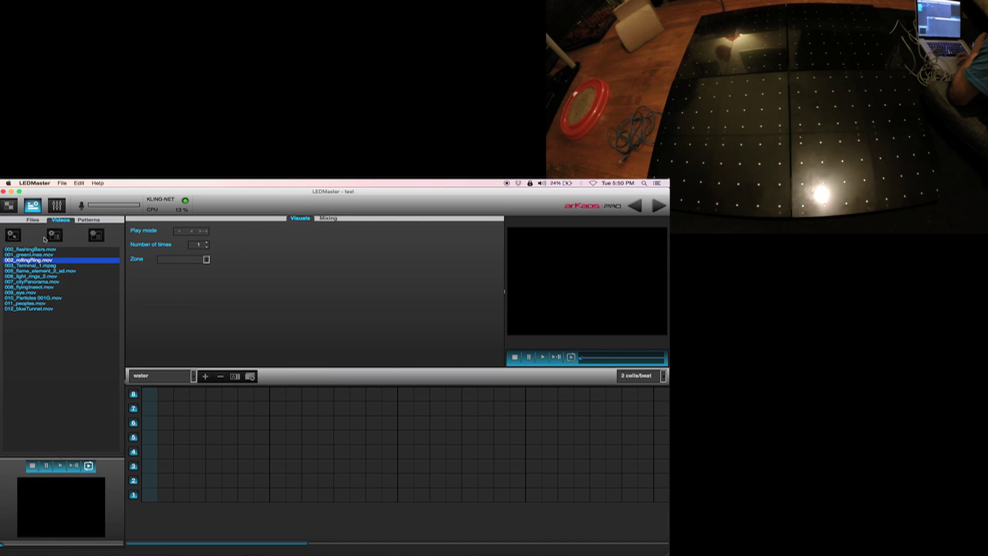
drag(39, 266, 160, 369)
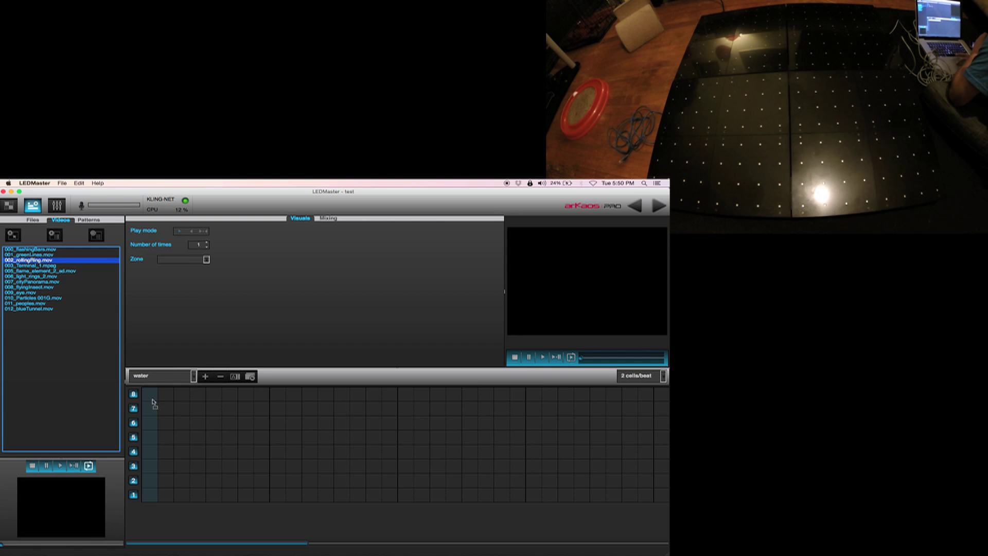
drag(153, 403, 153, 401)
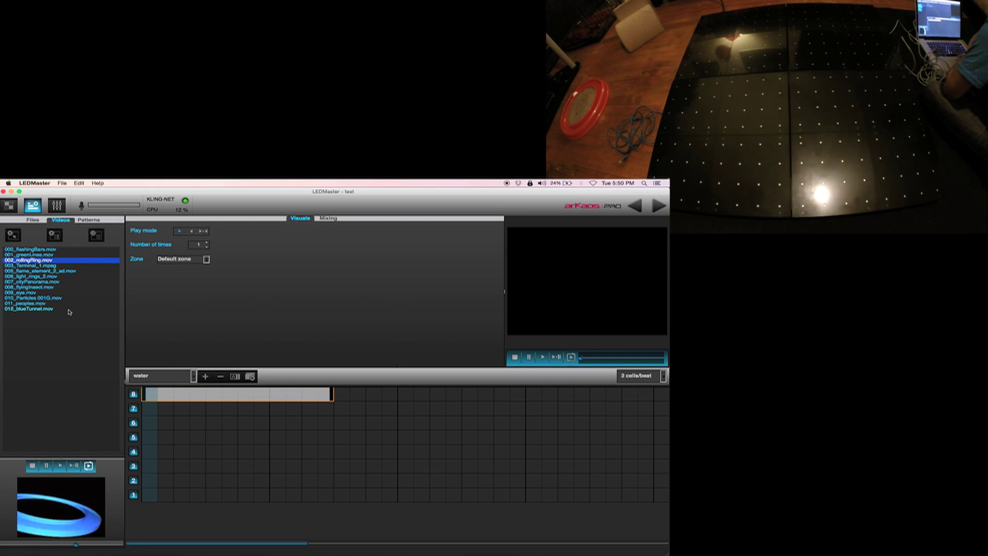
Step: Place 012_blueTunnel.mov at the start of layer 7 and stretch it to the length of the rolling ring cue
drag(70, 310, 136, 332)
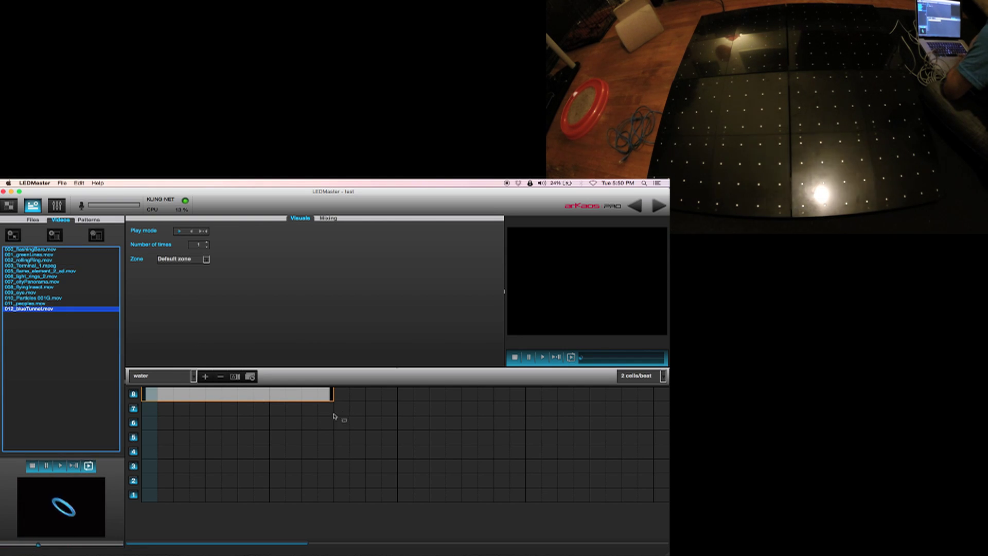
drag(333, 416, 152, 410)
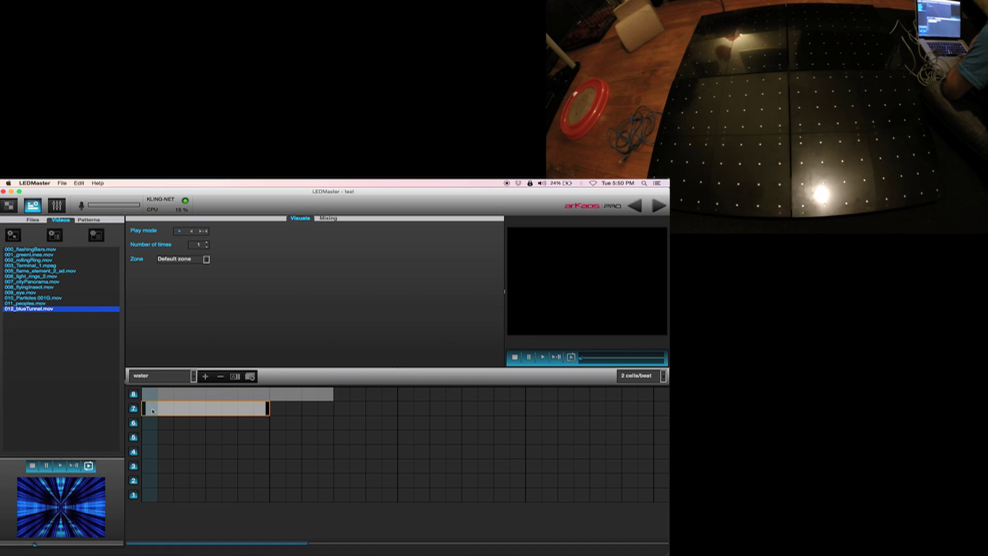
click(163, 396)
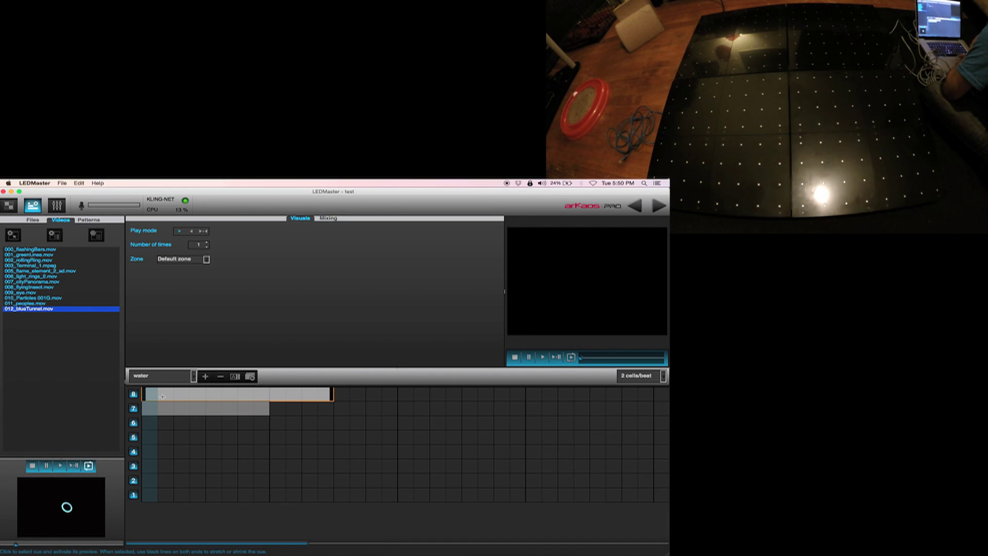
click(165, 403)
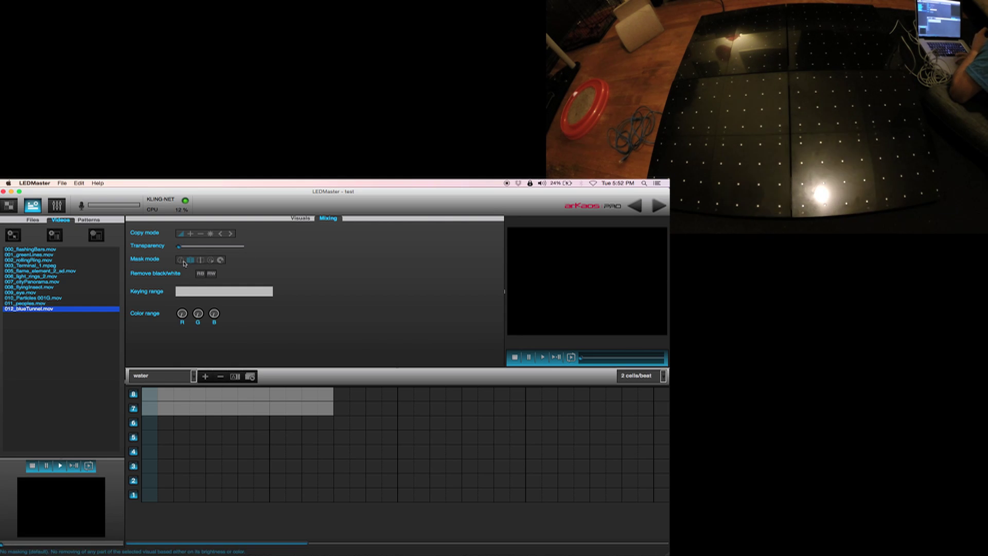
Step: Remove black from the rolling ring cue on layer 8 and check the mixing settings of both cues
click(200, 274)
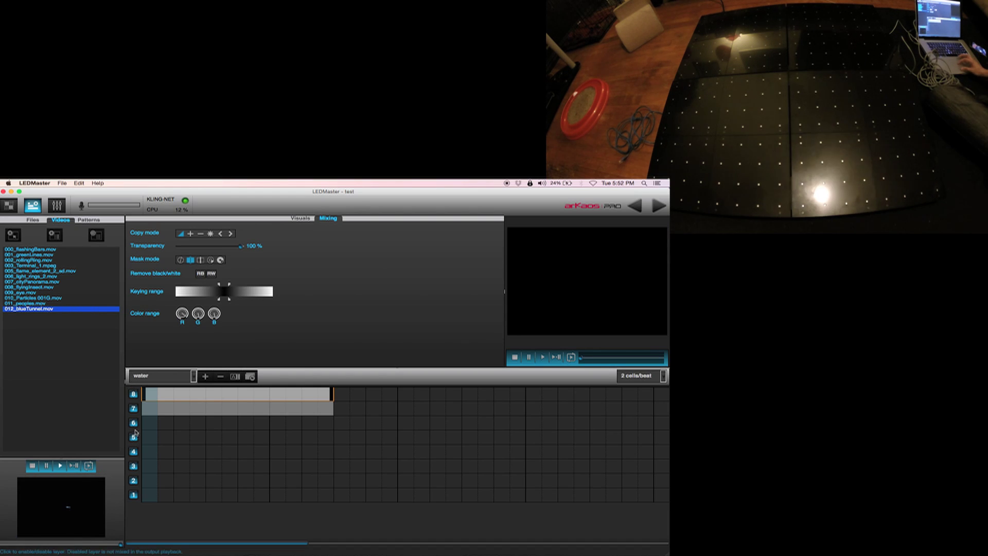
key(Down)
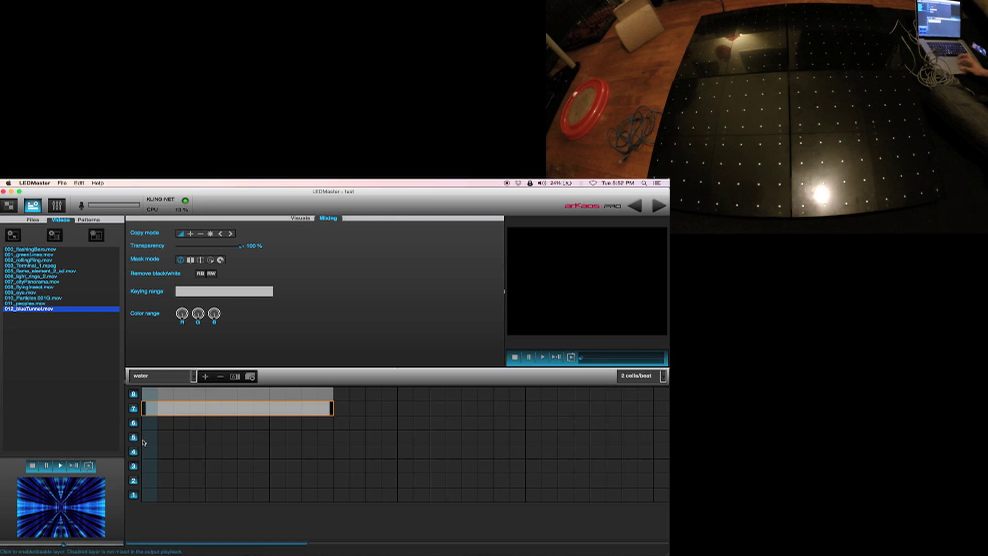
key(Up)
key(Down)
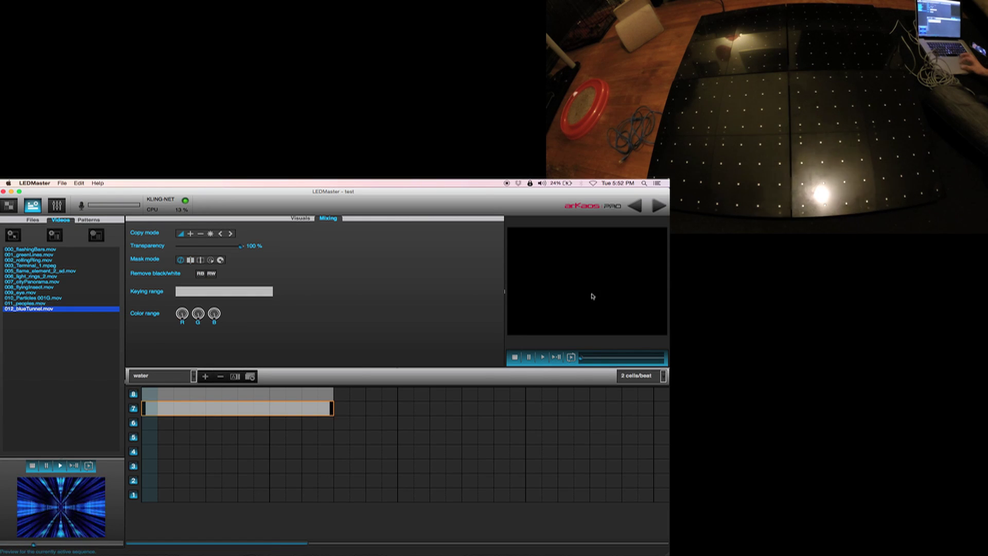
Step: Check the sequences in performance mode, and rename Sequence 001 as earth back in programming mode
click(56, 206)
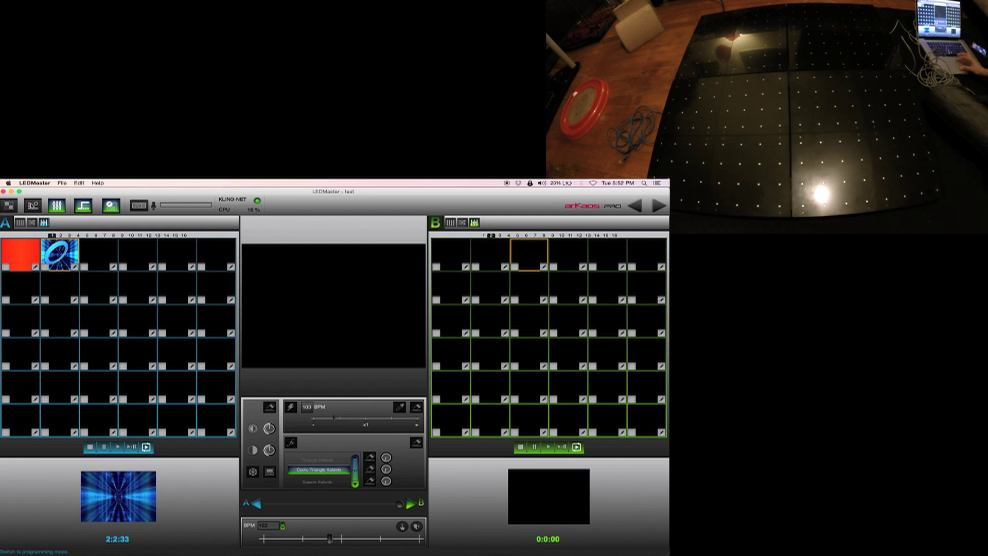
click(32, 206)
click(194, 377)
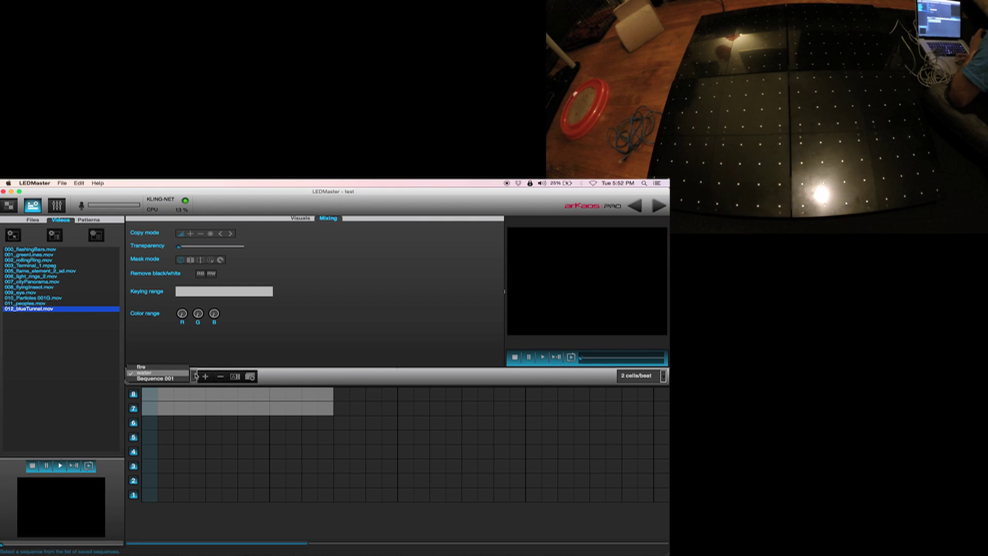
click(176, 379)
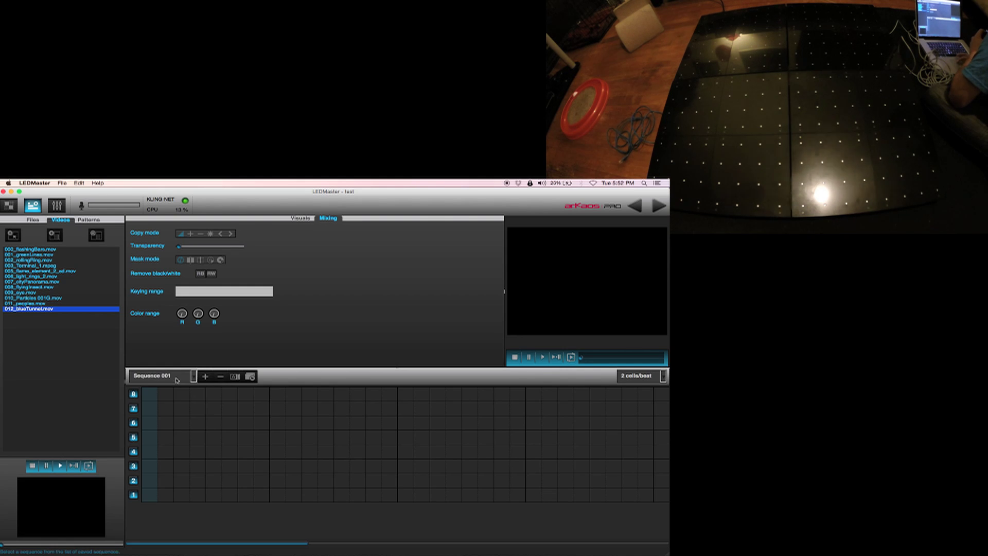
click(235, 377)
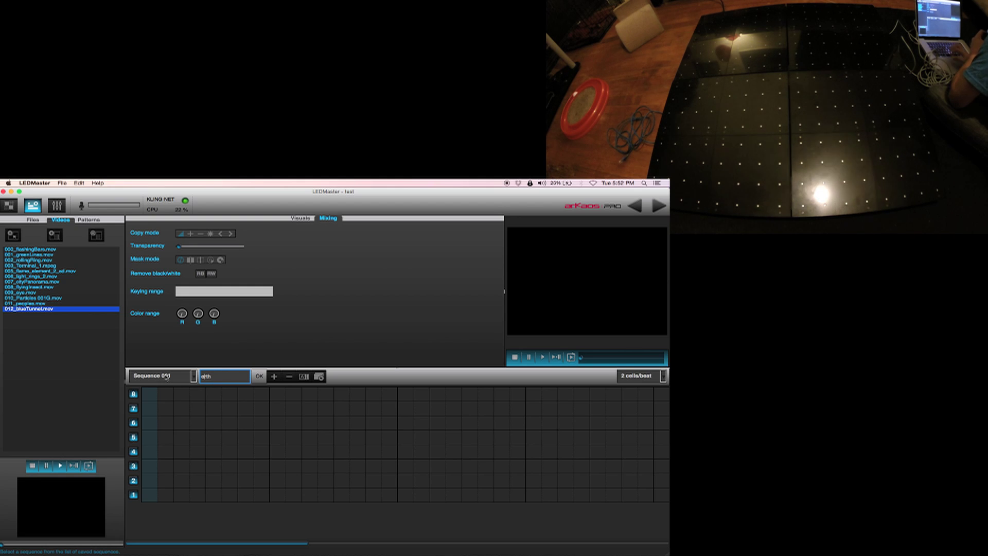
click(259, 376)
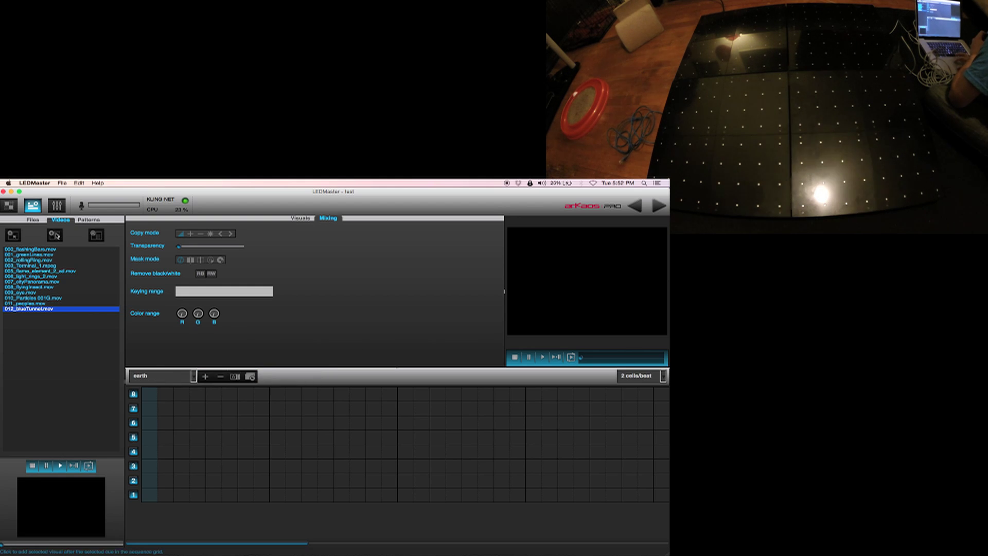
Step: Preview several patterns in the library and place Lines Horizontal.ks at the start of layer 8 in the earth sequence
click(80, 220)
click(32, 374)
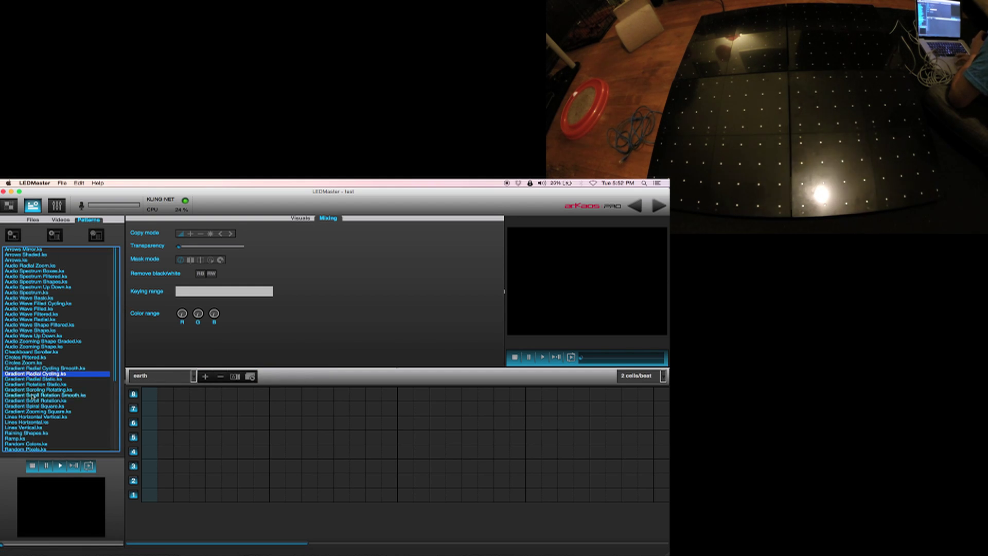
click(21, 395)
click(26, 346)
click(40, 374)
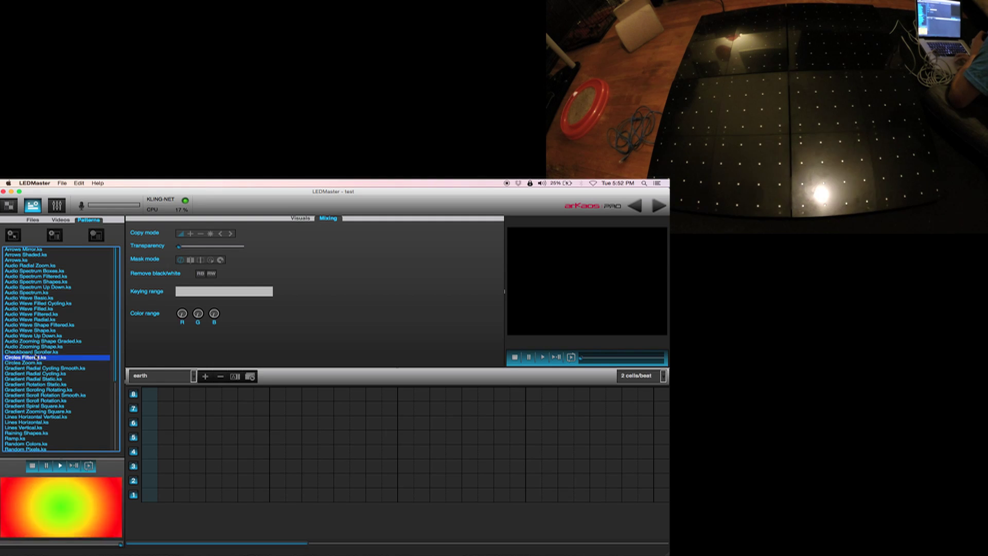
click(25, 357)
click(31, 403)
click(24, 428)
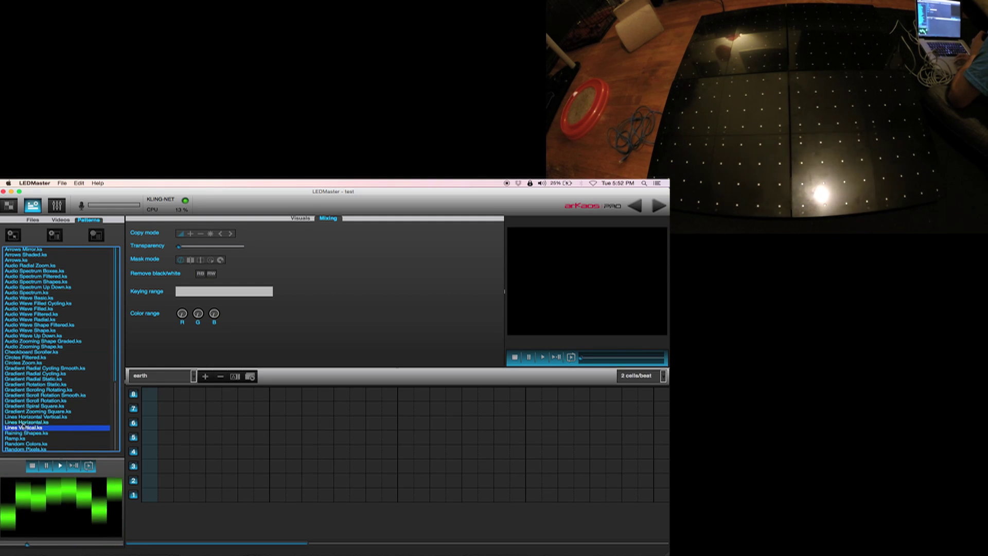
click(25, 422)
drag(165, 399, 165, 399)
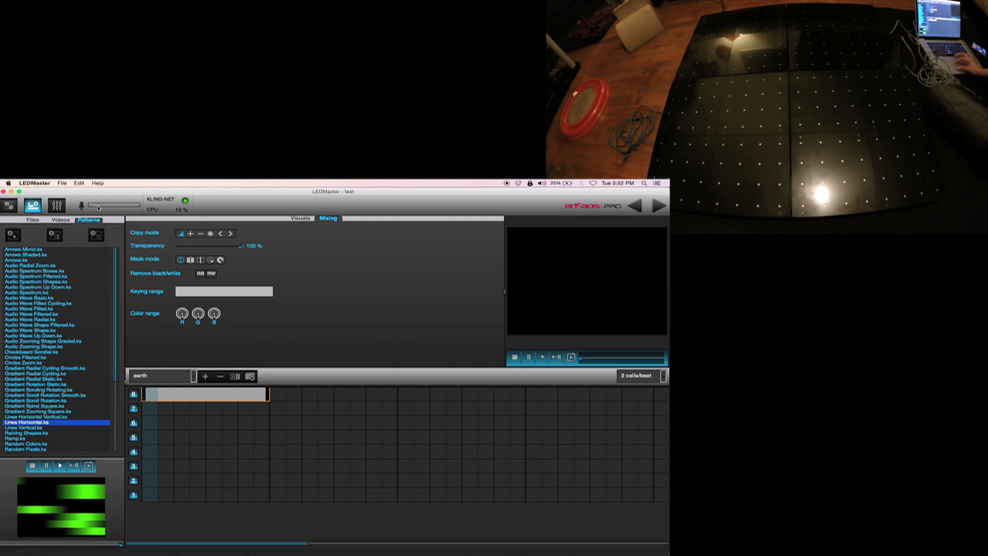
Step: In performance mode, assign the fire, water and earth sequences to deck B's first three cells and trigger water there
click(58, 207)
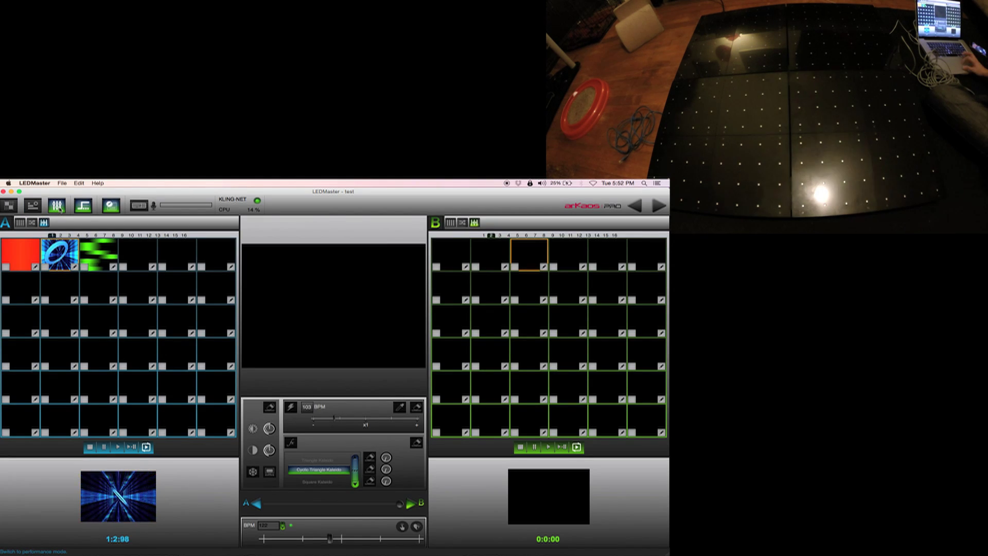
right_click(466, 268)
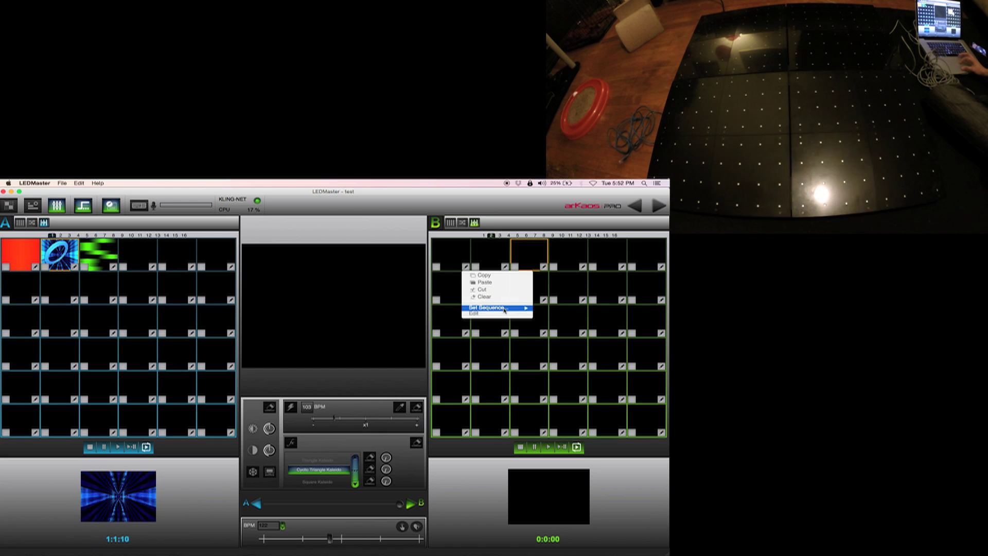
click(543, 309)
right_click(506, 268)
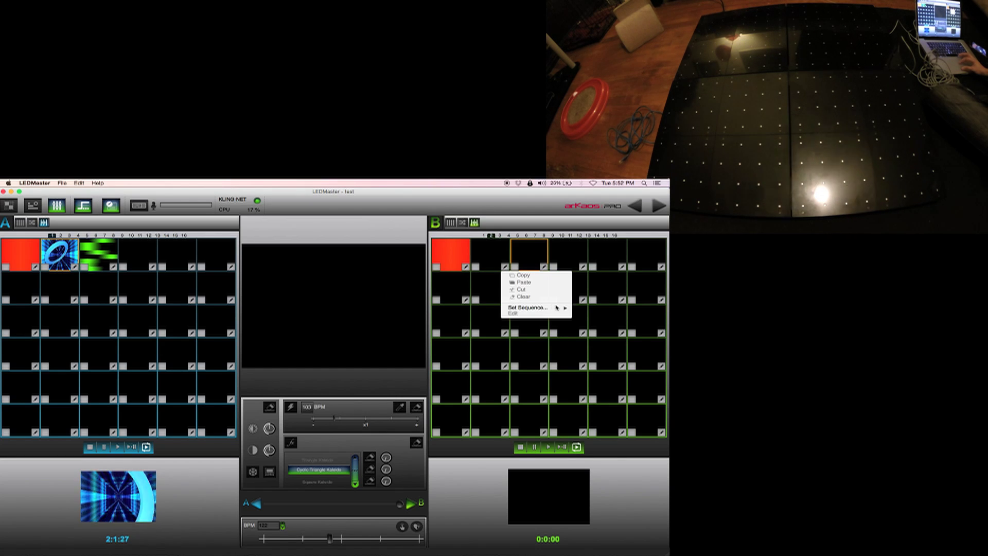
click(578, 315)
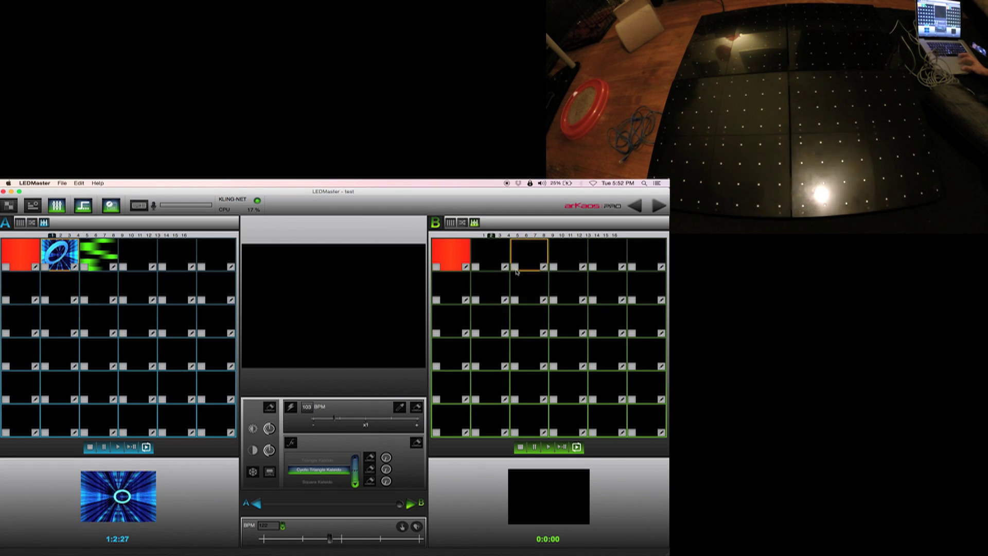
right_click(545, 270)
click(624, 320)
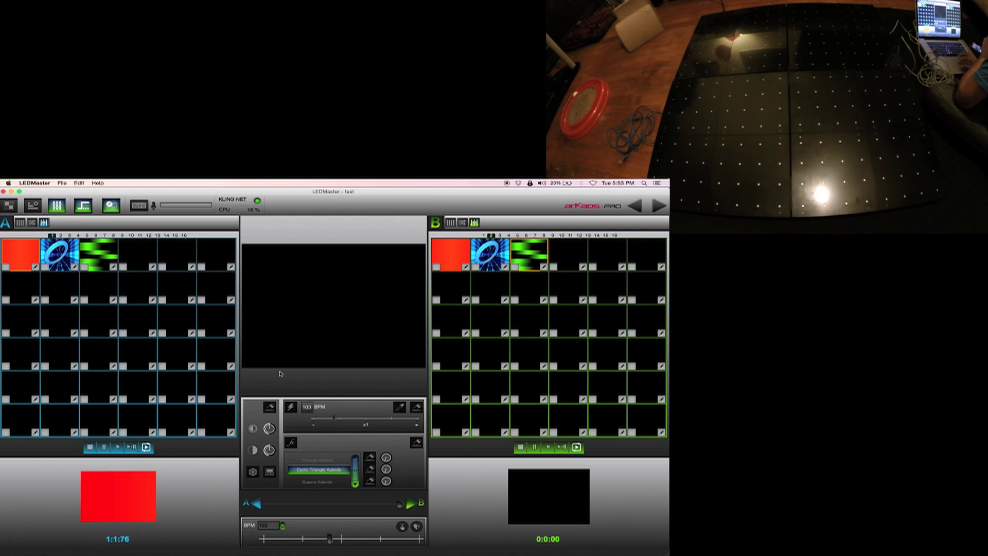
click(489, 253)
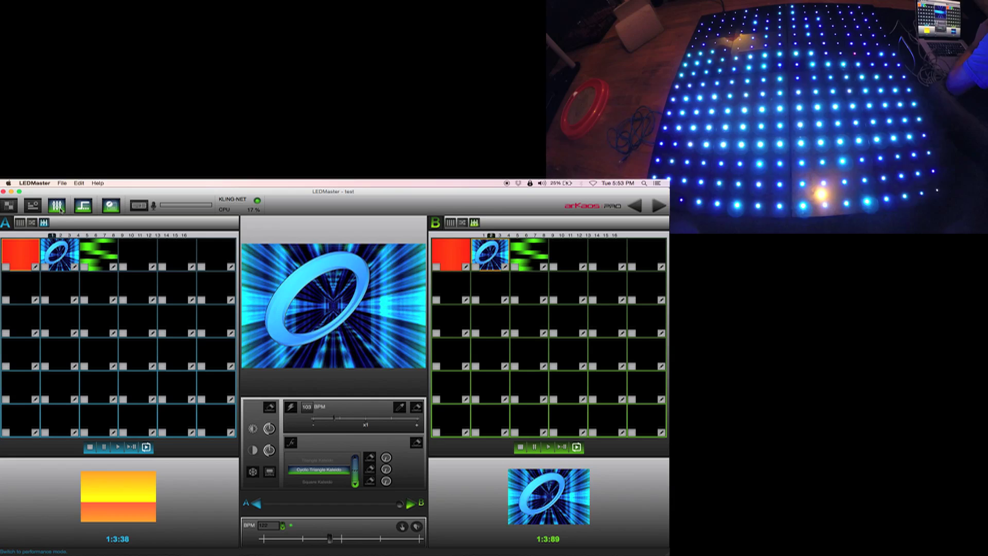
Step: Return to programming mode, open the water sequence and delete the blue tunnel cue on layer 7
click(32, 205)
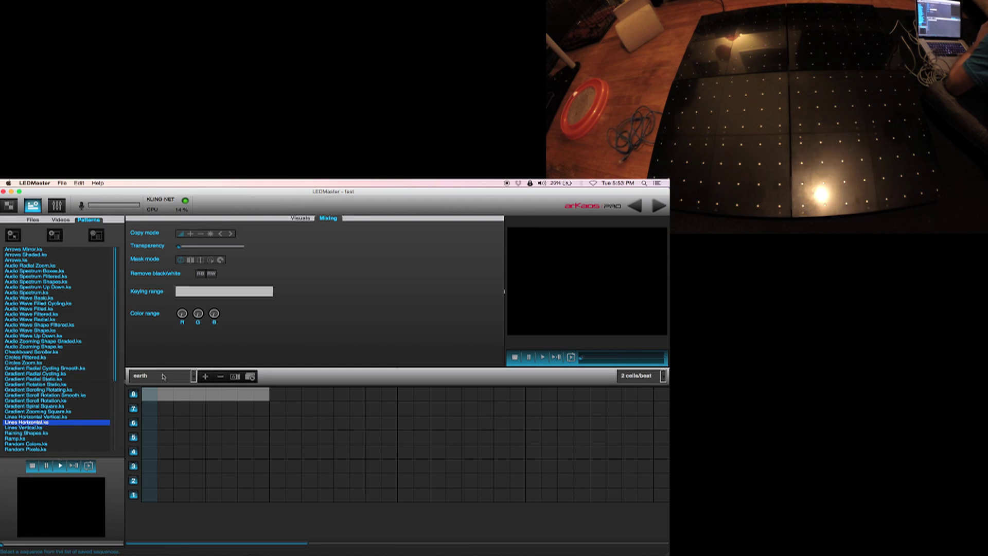
click(193, 376)
click(155, 365)
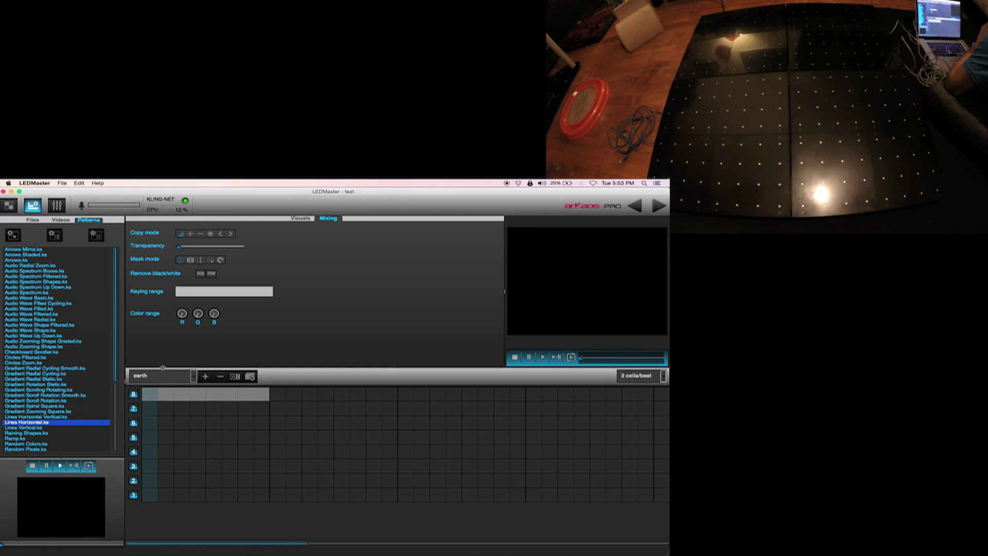
key(Delete)
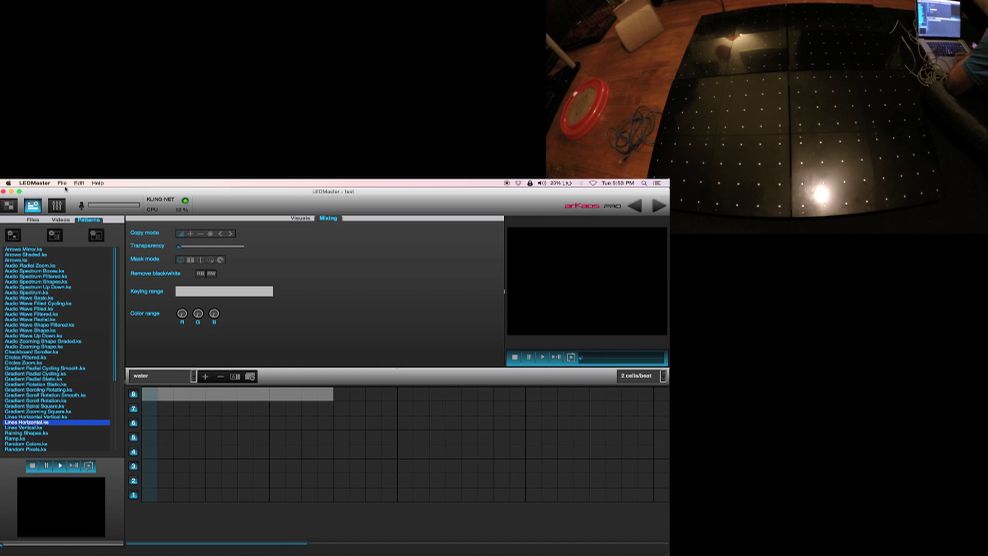
Step: Switch to performance mode and crossfade the output fully from deck B to deck A
click(56, 212)
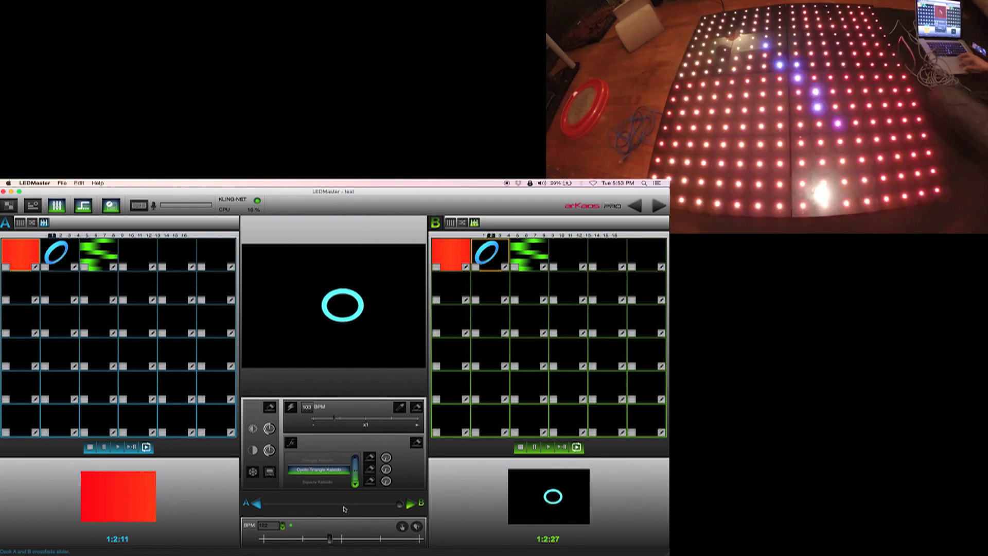
drag(400, 504, 219, 502)
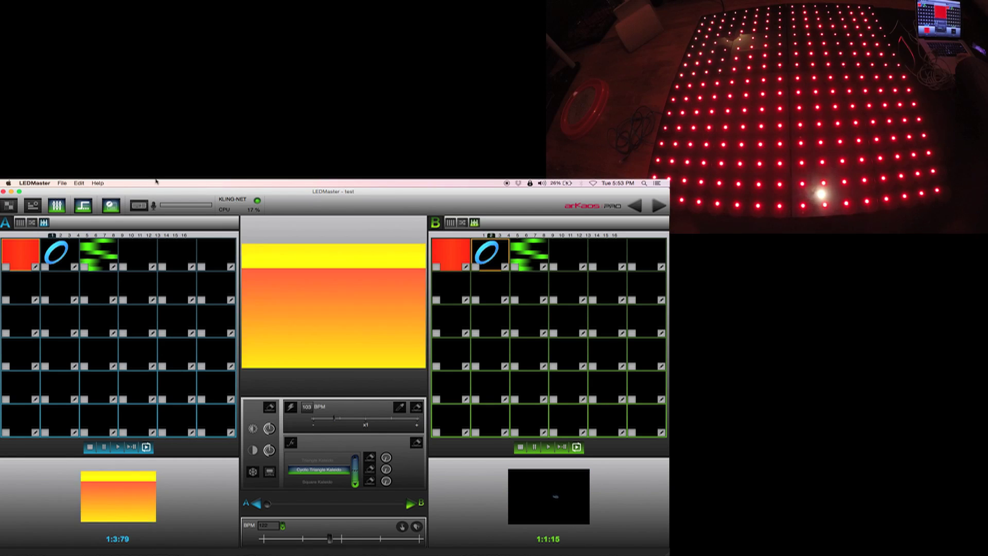
Step: Open the fire sequence in programming mode and stretch its layer 7 cue to ten cells
click(32, 209)
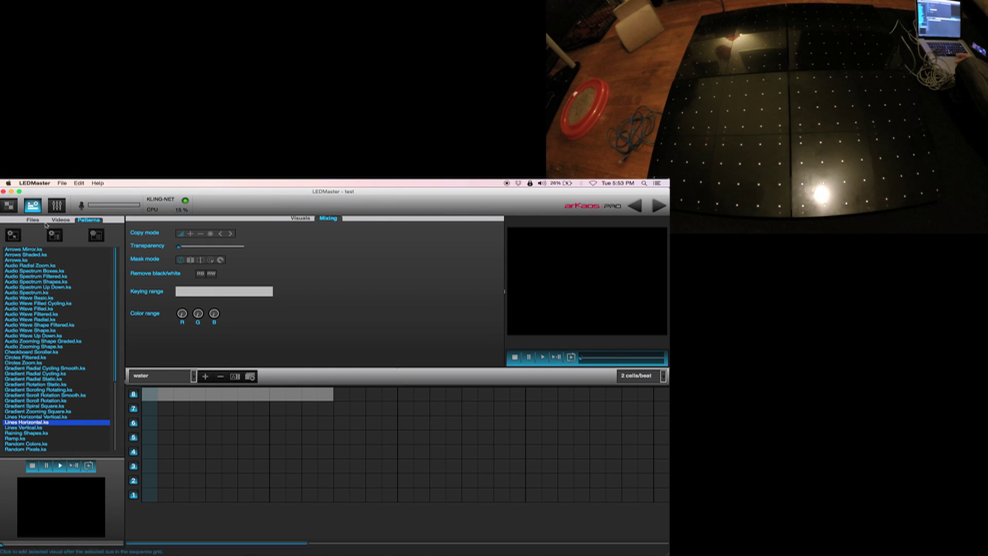
click(201, 376)
click(194, 377)
click(184, 367)
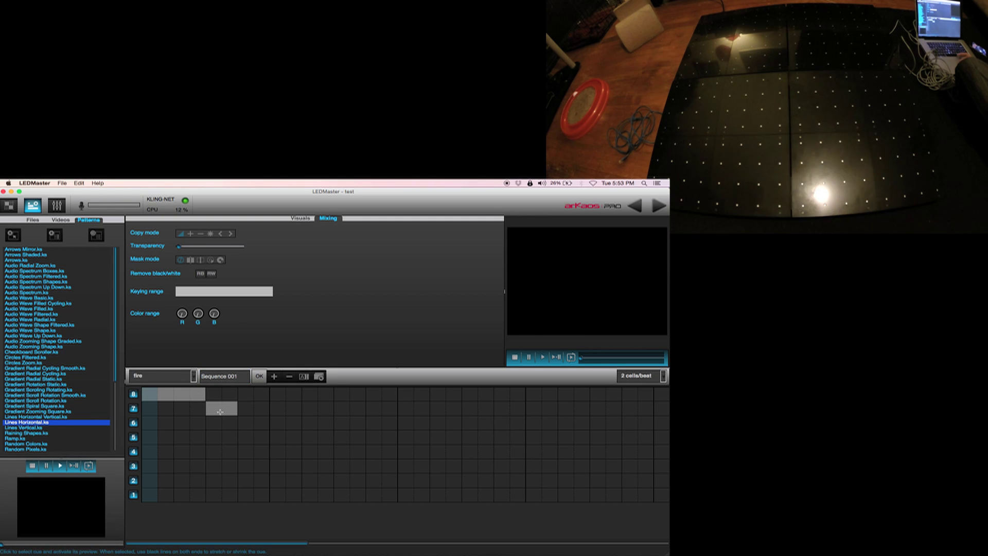
drag(237, 409, 364, 410)
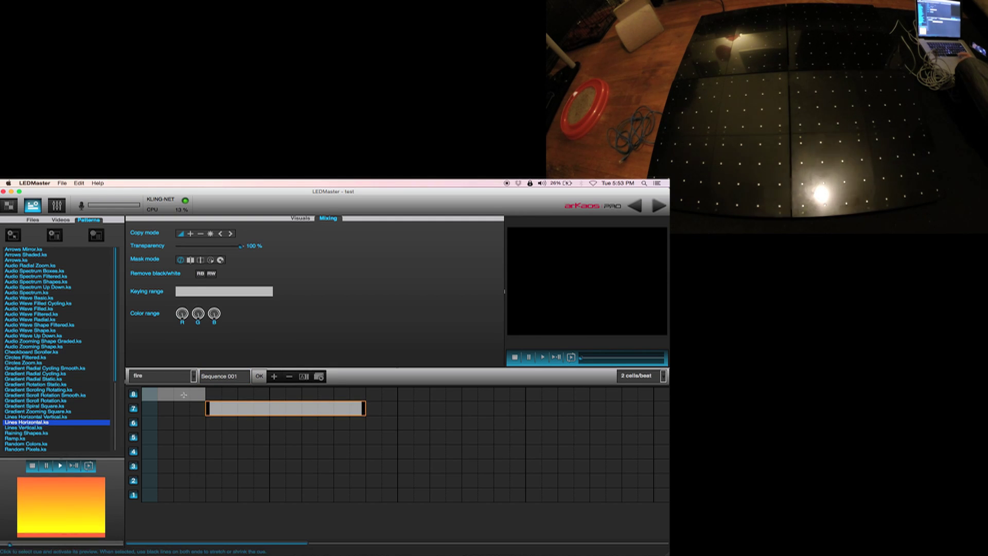
Step: Move the layer 7 cue to the third bar, lengthen it to 16 cells, and stretch the layer 8 cue up to its start
drag(221, 410, 382, 411)
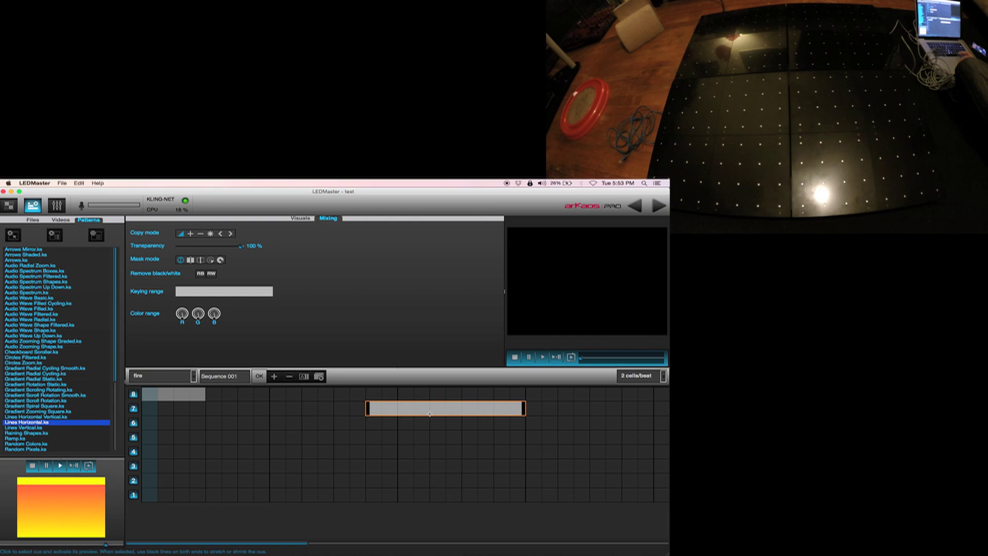
drag(450, 411, 483, 410)
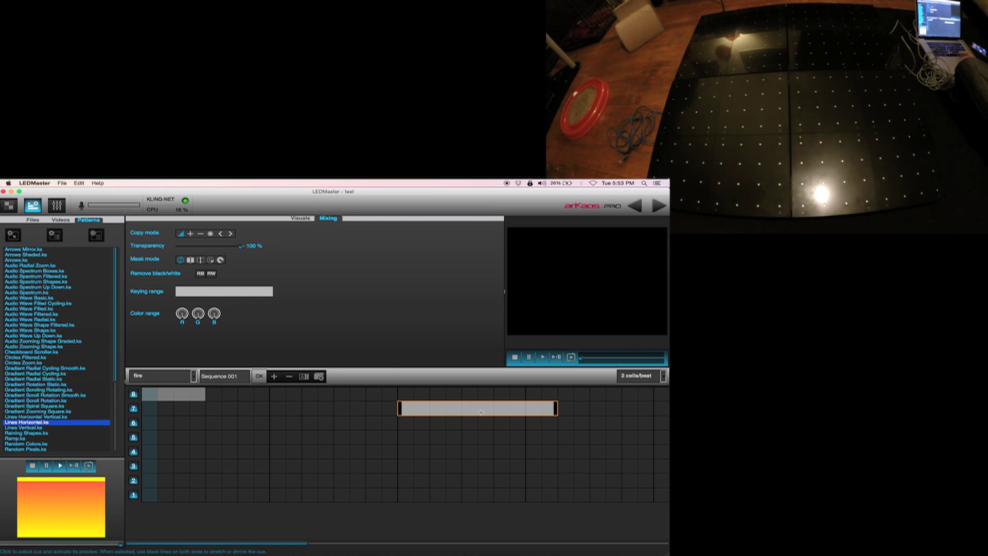
click(560, 407)
drag(557, 405, 650, 408)
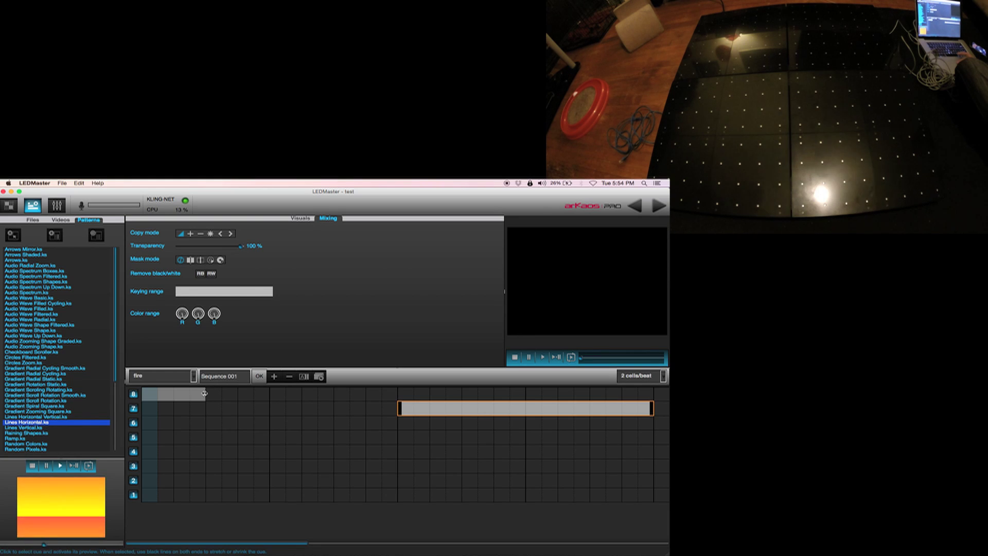
drag(204, 393, 402, 391)
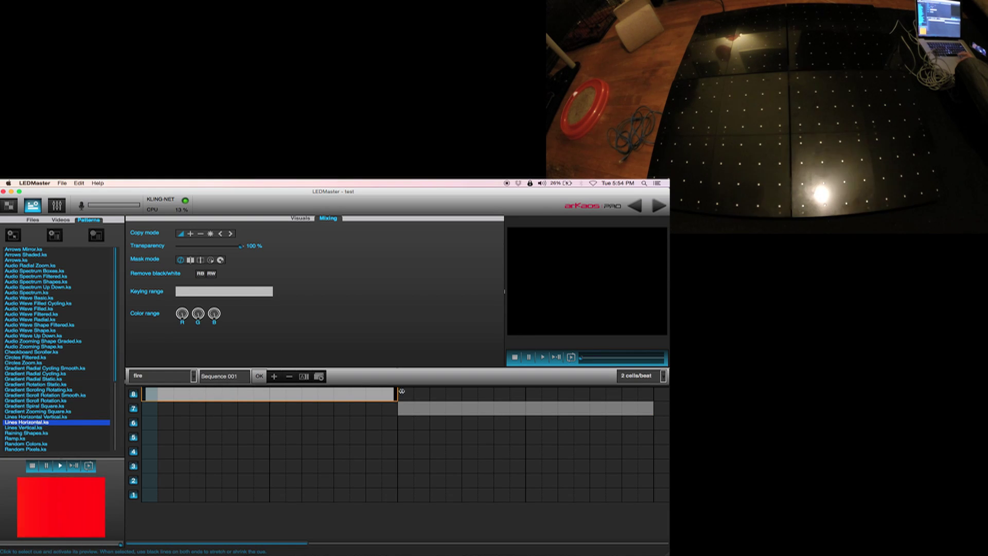
Step: Change Color #1 of the fire sequence's layer 8 cue to a light peach
click(296, 222)
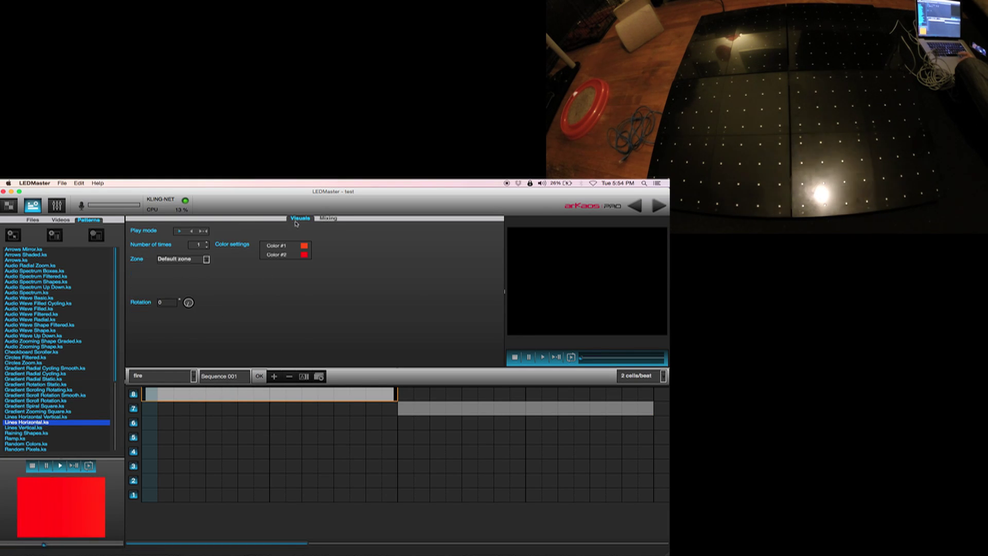
click(306, 247)
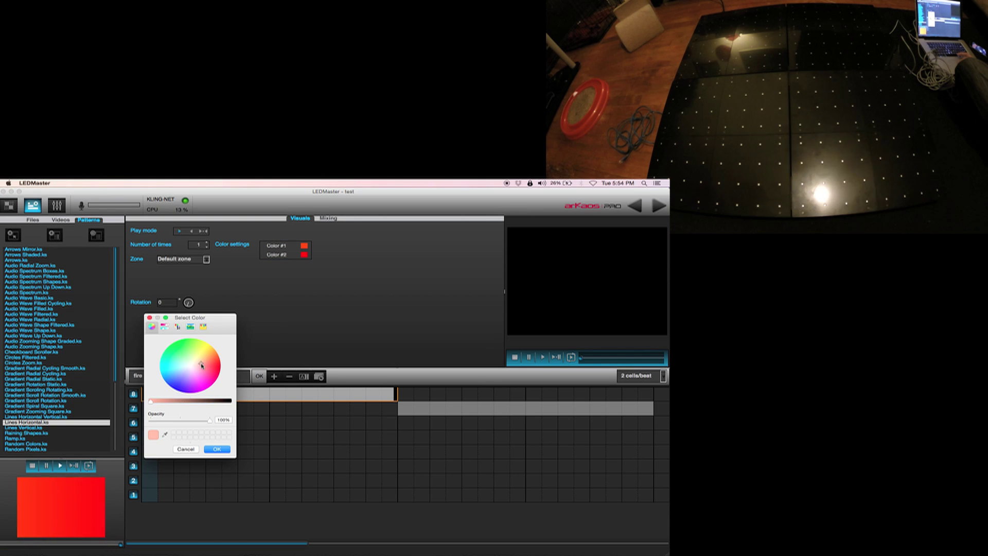
click(213, 450)
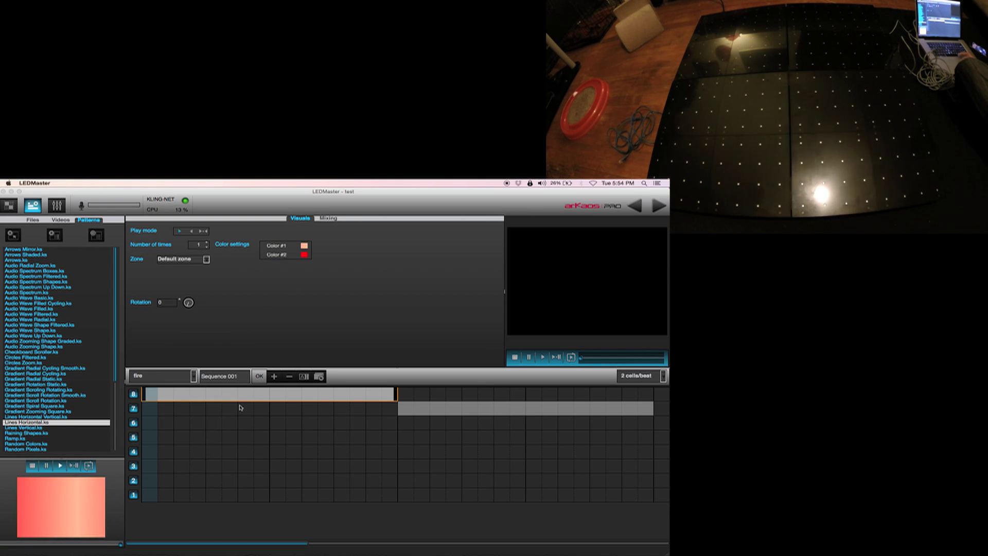
Step: In performance mode, trigger the earth sequence on deck B, crossfade fully to deck B and return to deck A
click(57, 205)
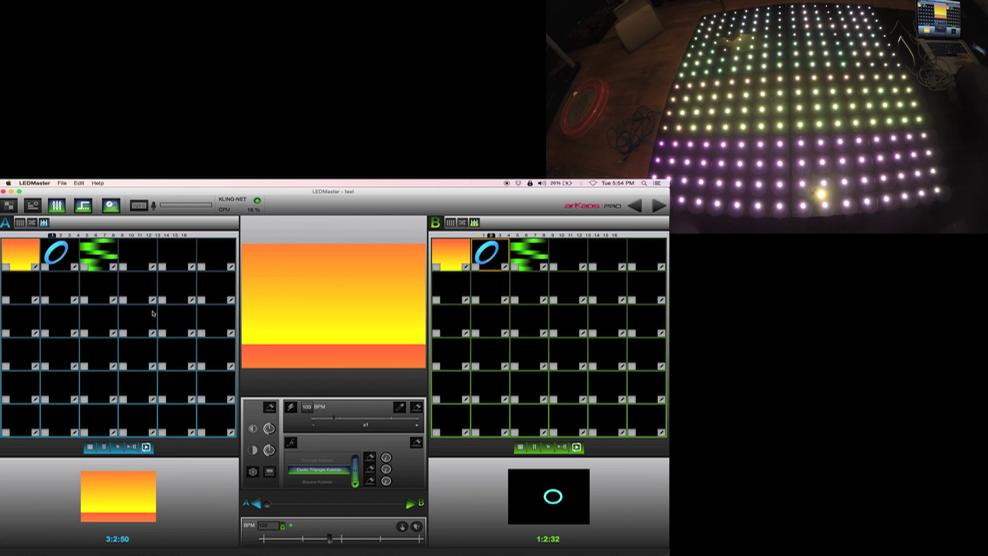
click(541, 264)
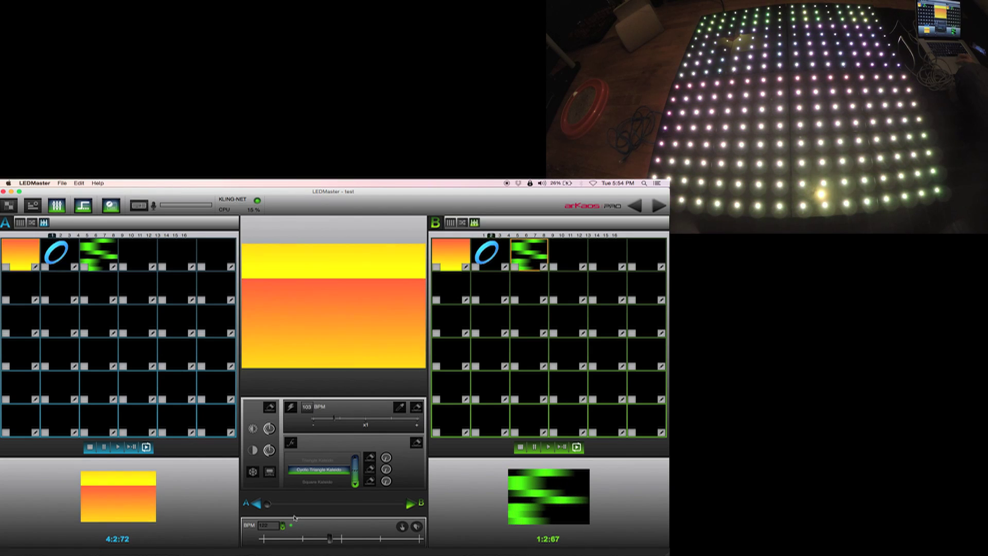
drag(280, 506, 308, 506)
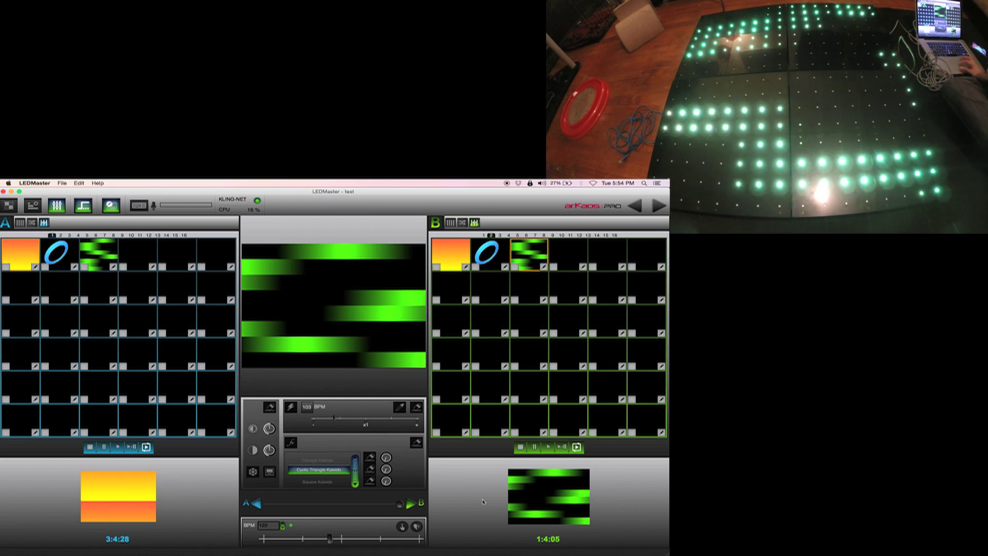
click(256, 504)
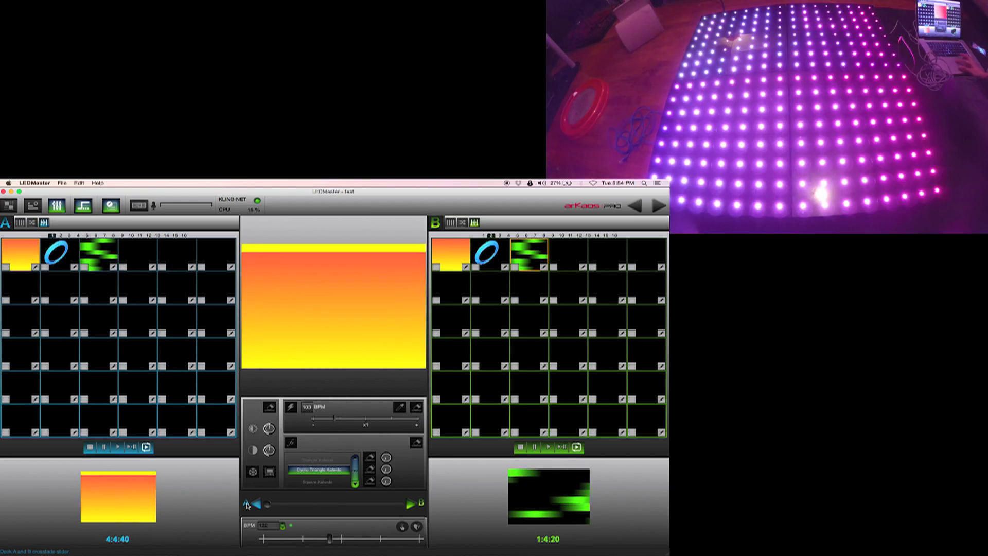
Step: Play the earth, fire and water sequences in turn on deck A, and close the program window
click(67, 260)
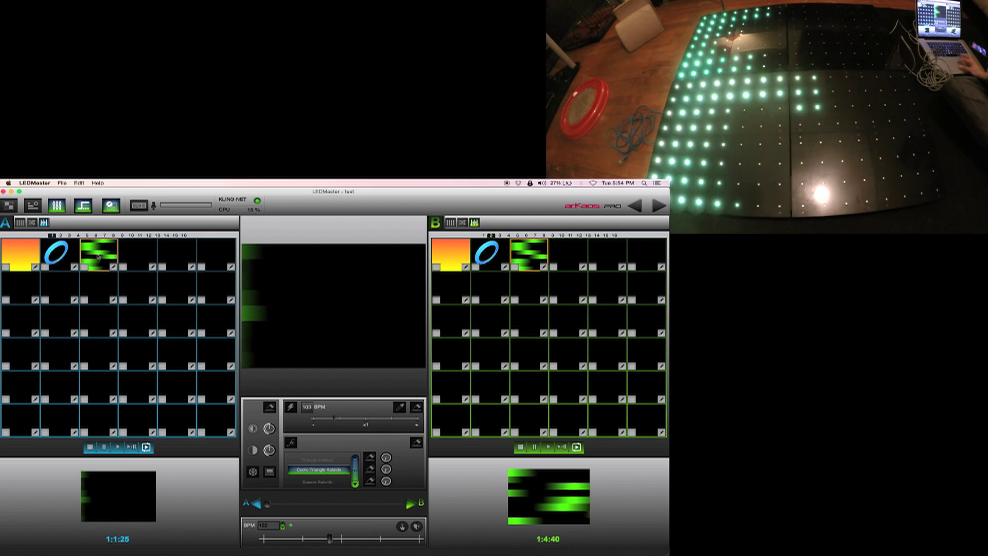
click(70, 236)
click(53, 235)
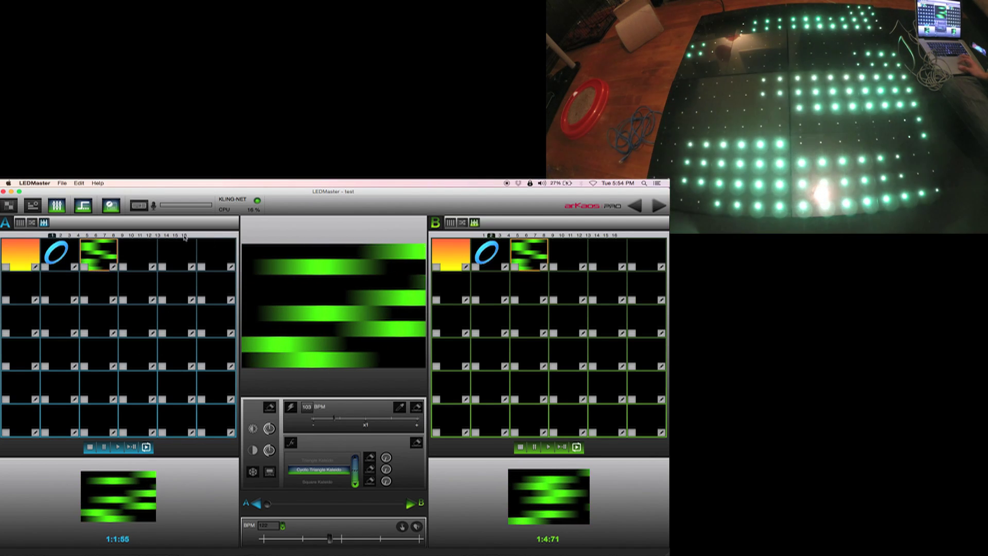
click(42, 260)
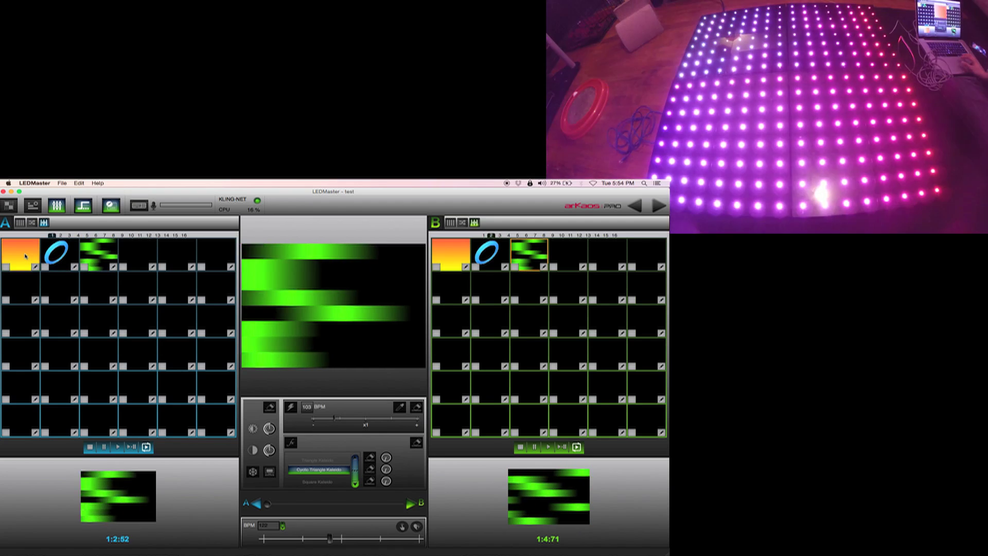
click(39, 261)
click(42, 256)
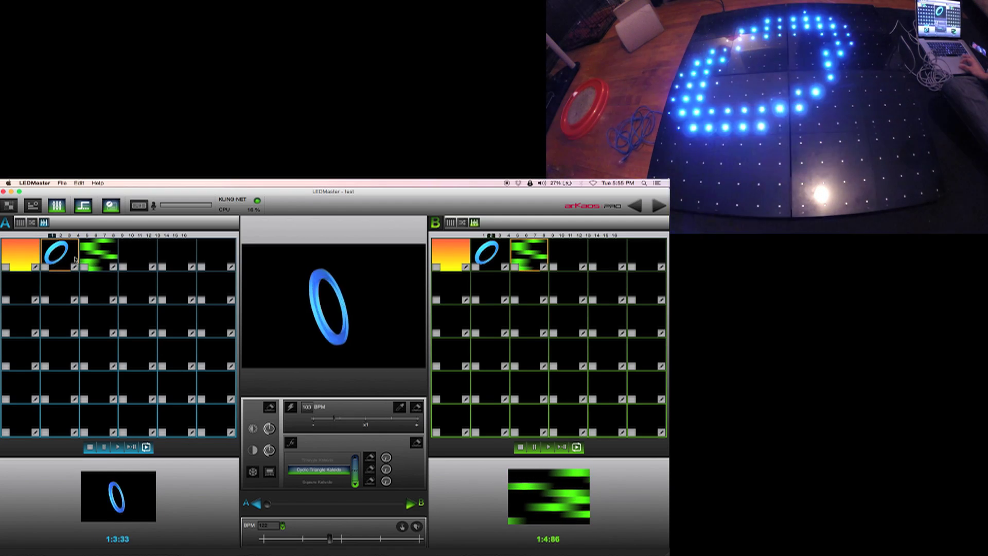
click(97, 257)
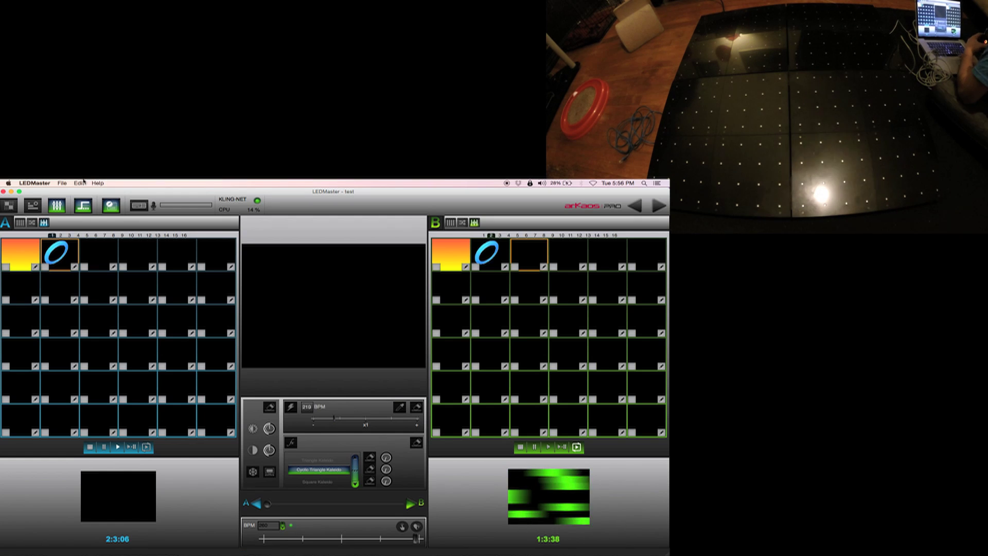
click(4, 192)
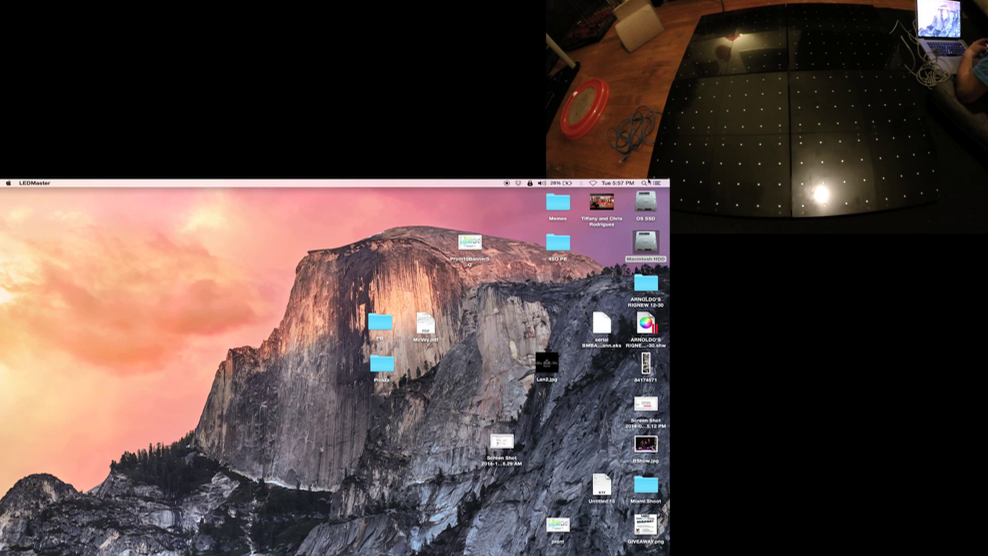
Step: Switch to QuickTime Player through a system search
click(644, 182)
text(q)
key(Return)
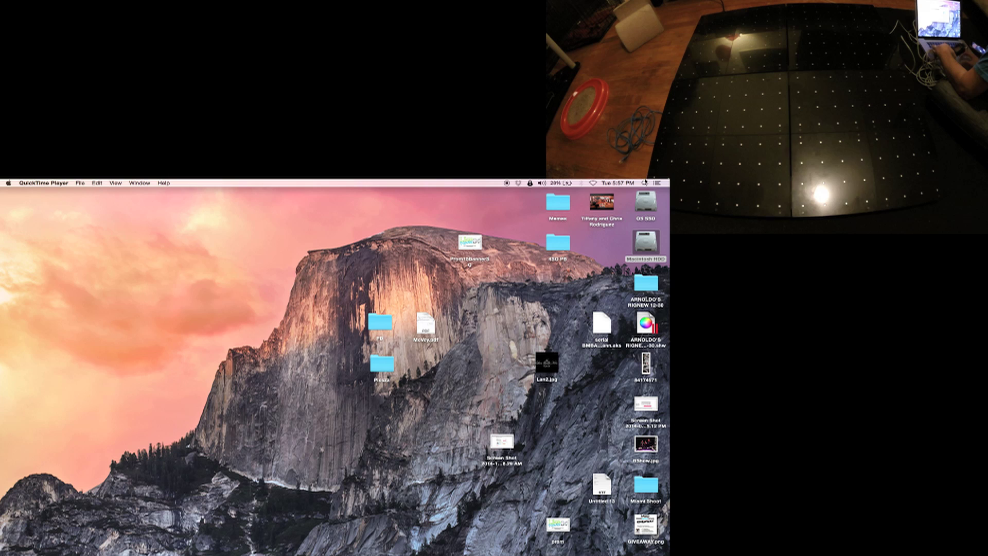
Step: Search the system for "media" and launch MediaMaster
click(644, 183)
text(media)
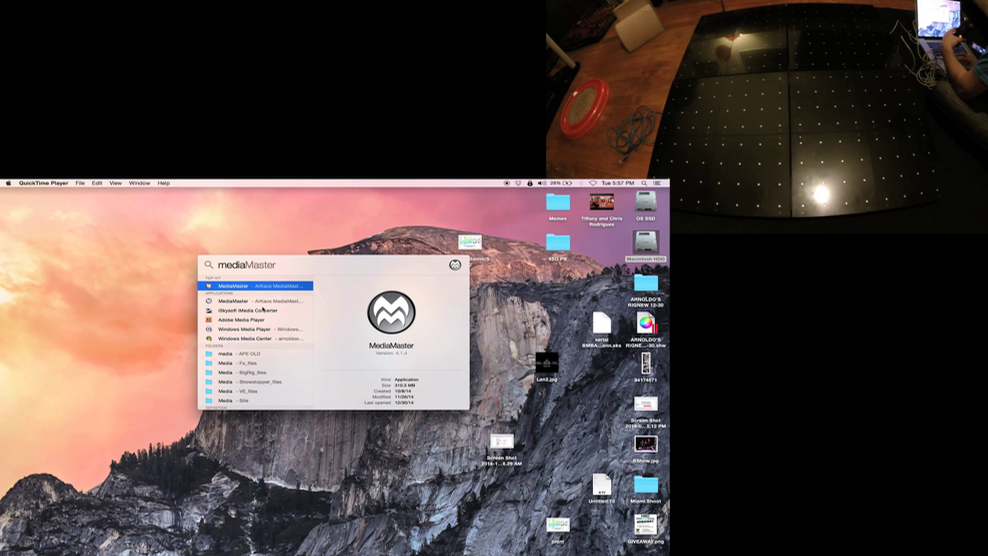
double_click(262, 301)
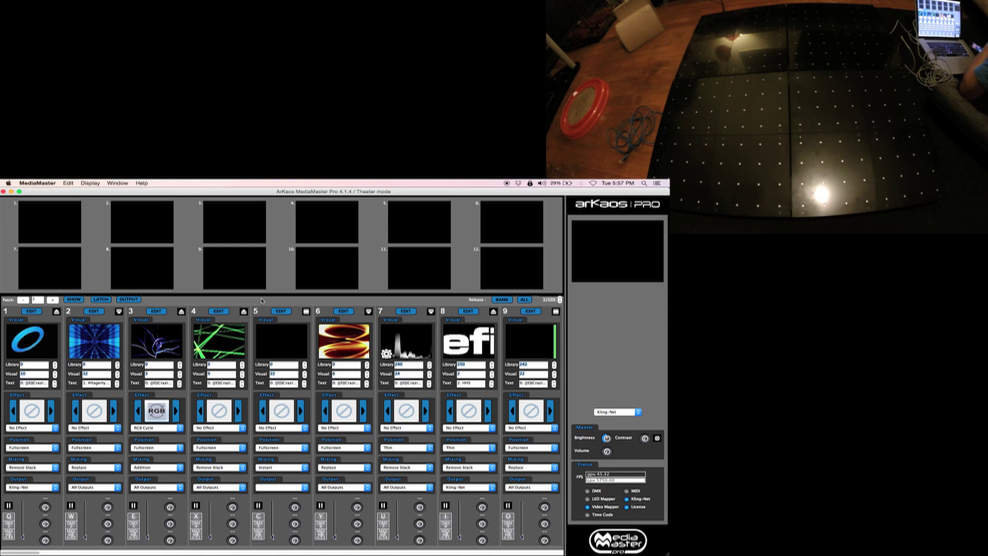
Step: Open the Kling-Net Mapper from MediaMaster
click(38, 182)
mouse_move(129, 183)
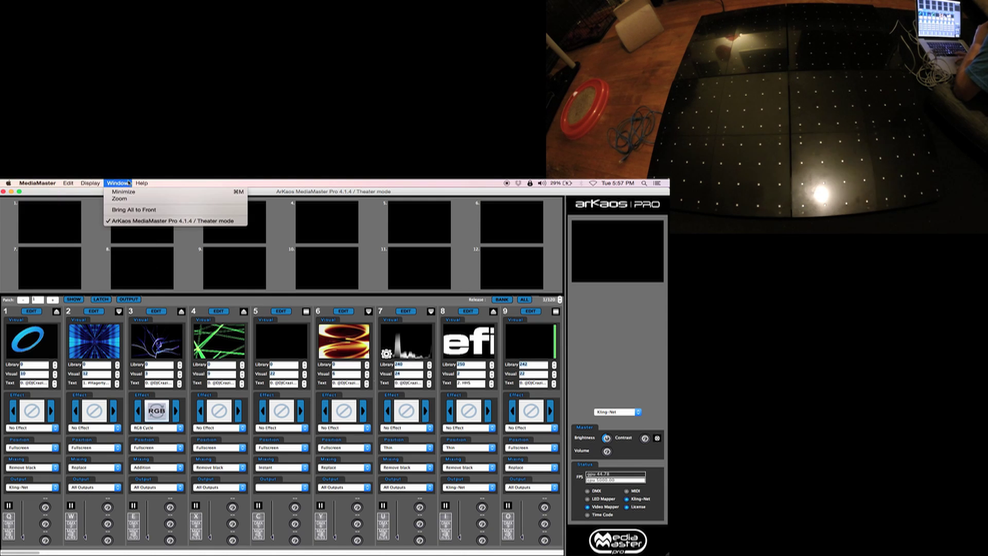
mouse_move(68, 182)
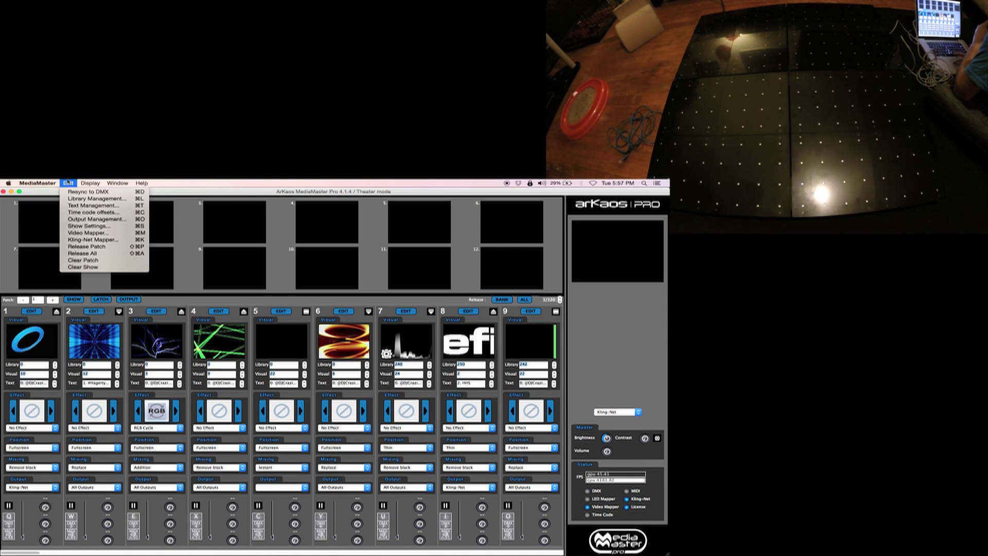
click(85, 240)
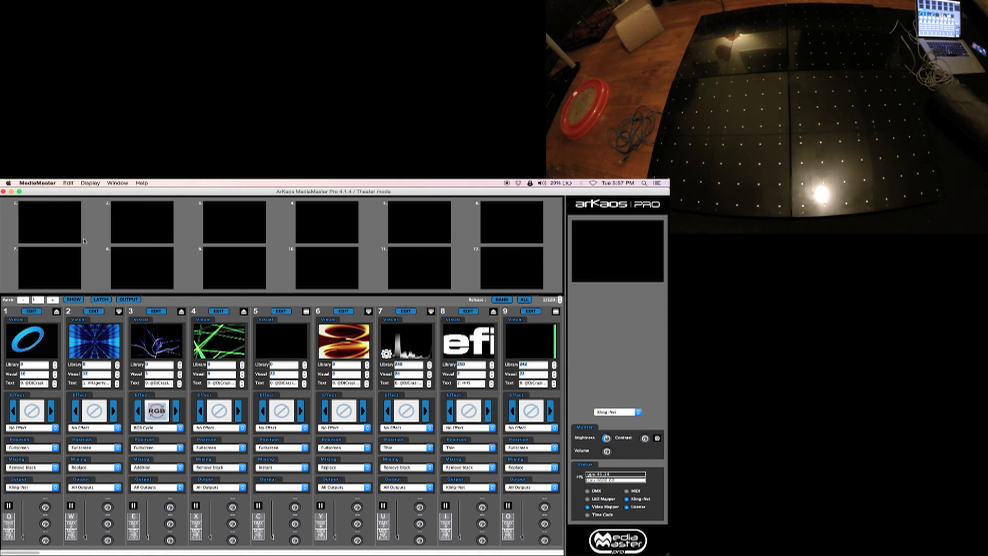
click(389, 530)
Step: Add the first connected FLASH KLING device to the mapping canvas and output the Test Pattern
drag(62, 244, 346, 236)
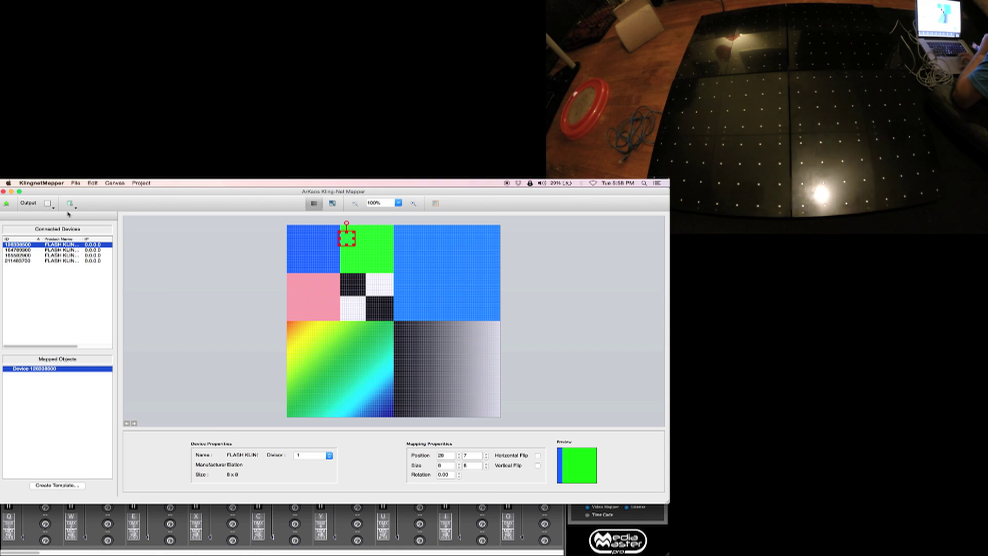
click(45, 205)
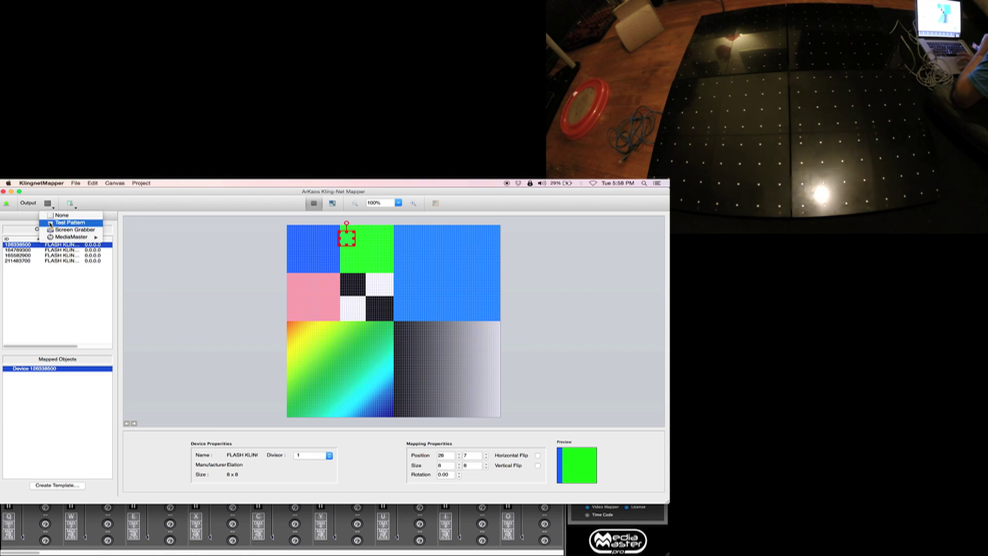
click(50, 224)
Step: Rotate the first device's mapping 180 degrees across the blue-green boundary and fit it to the large blue square, size 50 x 50 at position 75, 75's upper counterpart 75, 25
drag(346, 239, 340, 244)
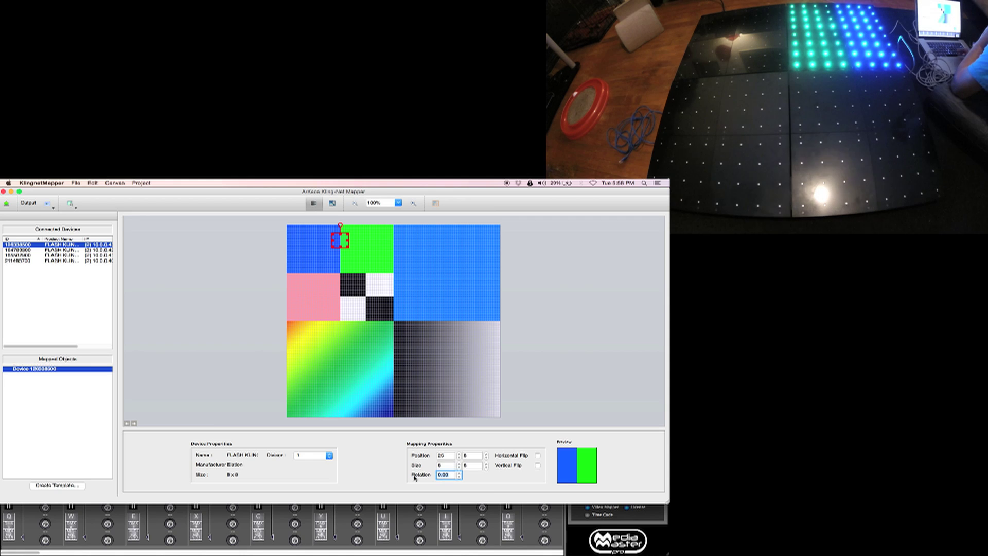
text(180)
key(Return)
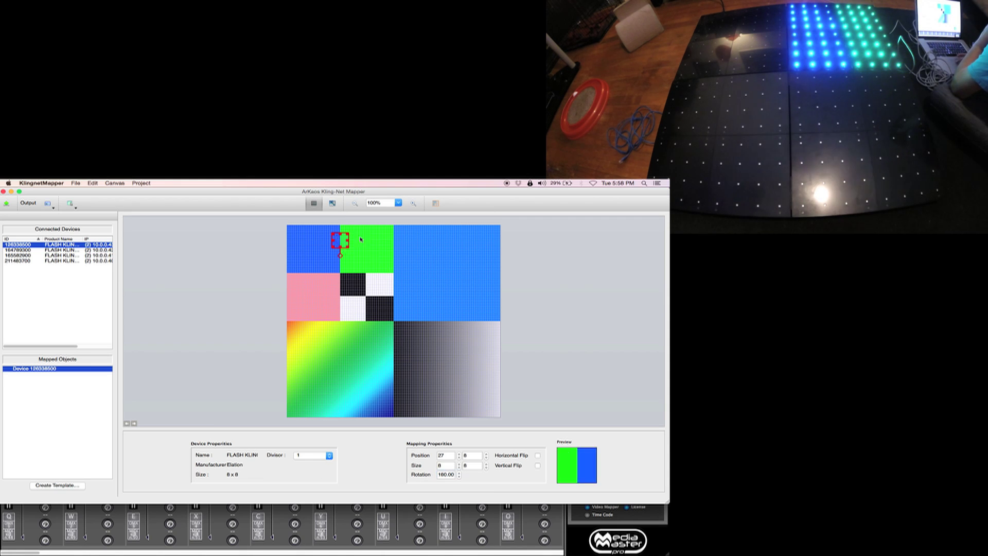
drag(361, 240, 499, 320)
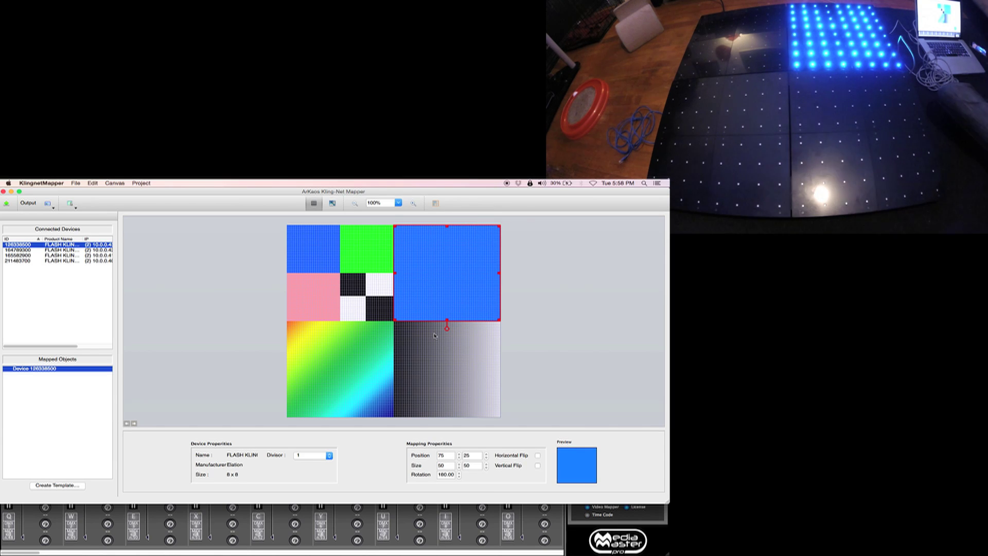
Step: Map the remaining three devices onto the other quadrants, fitting the last one to the grey gradient at size 50 x 50, position 75, 75
drag(21, 250, 316, 288)
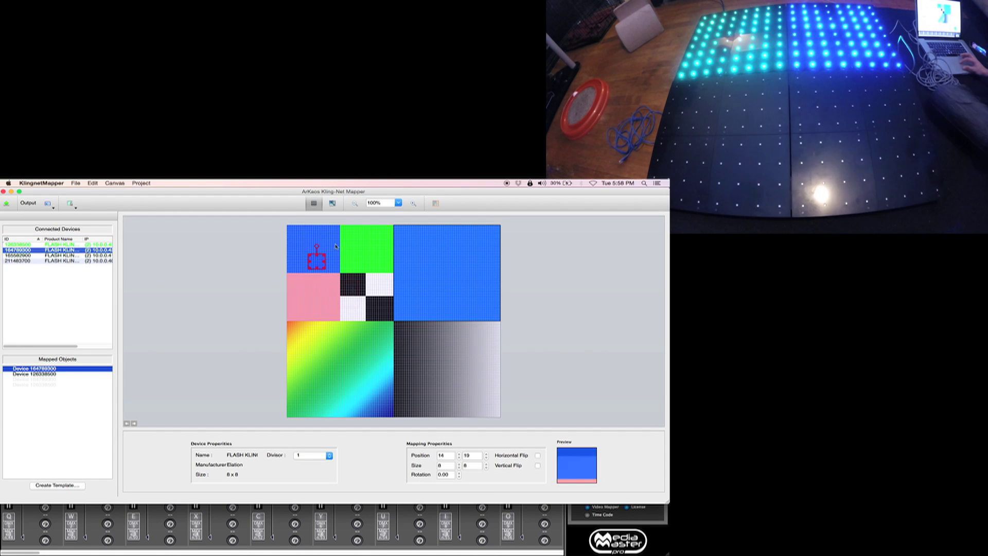
drag(319, 242, 343, 245)
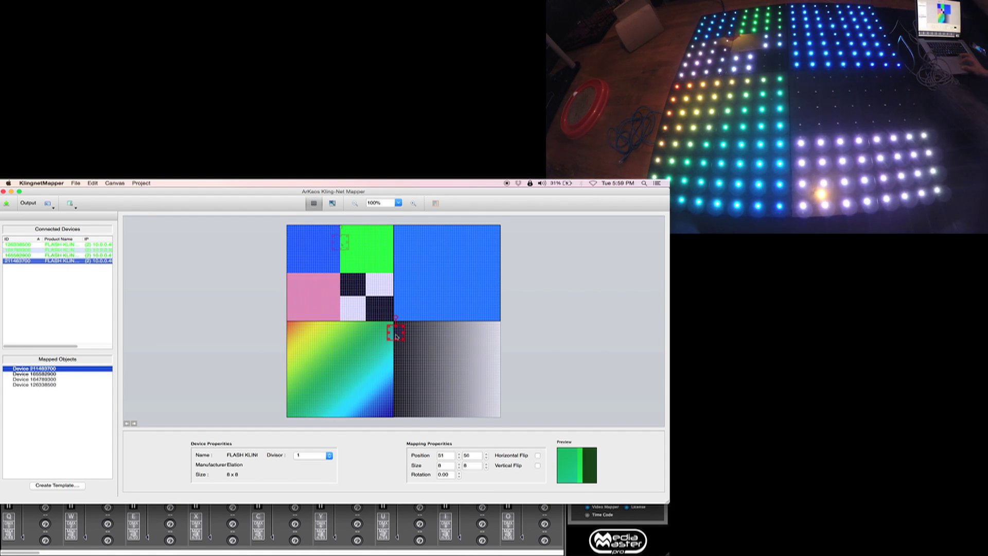
drag(393, 331, 501, 417)
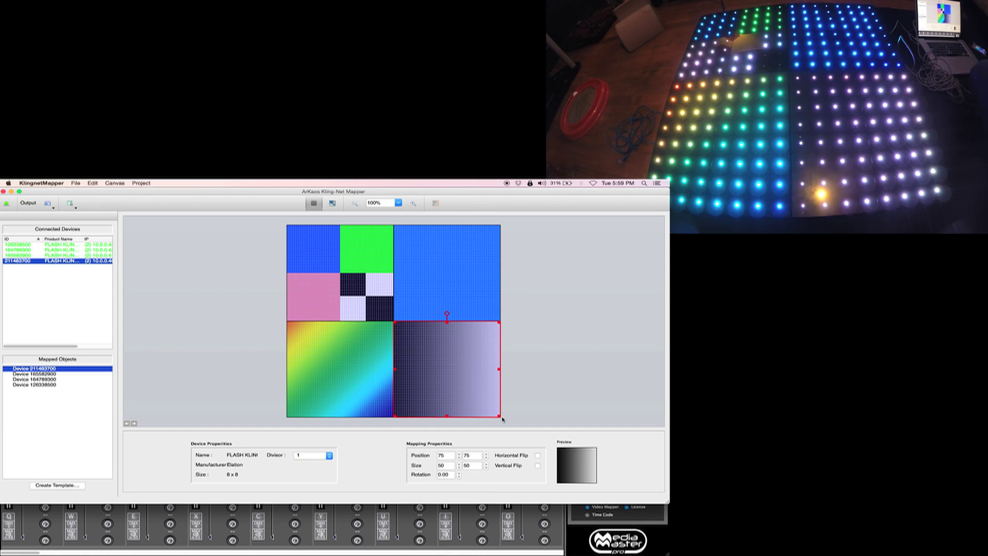
Step: Save the Kling-Net mapping on the Desktop as sq and close the mapper
click(126, 184)
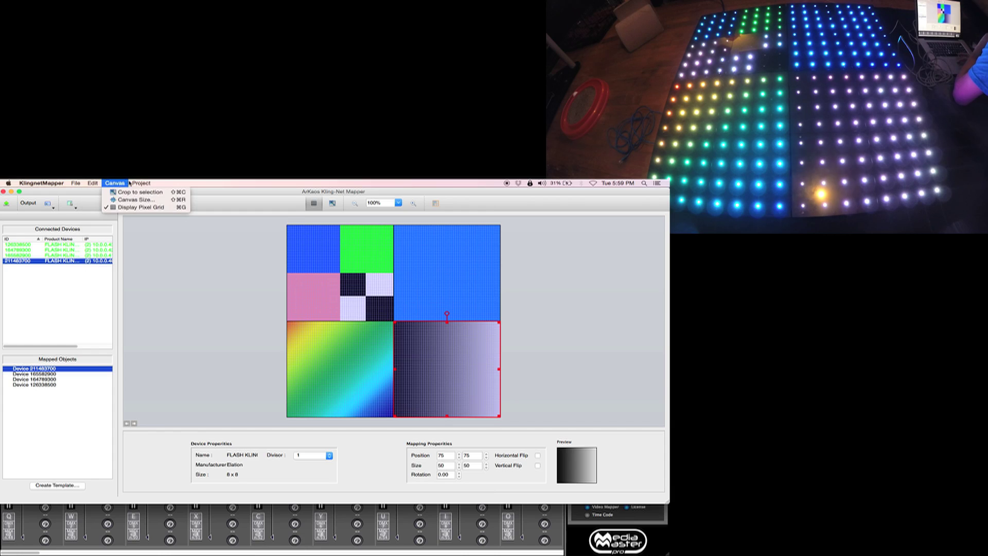
mouse_move(132, 181)
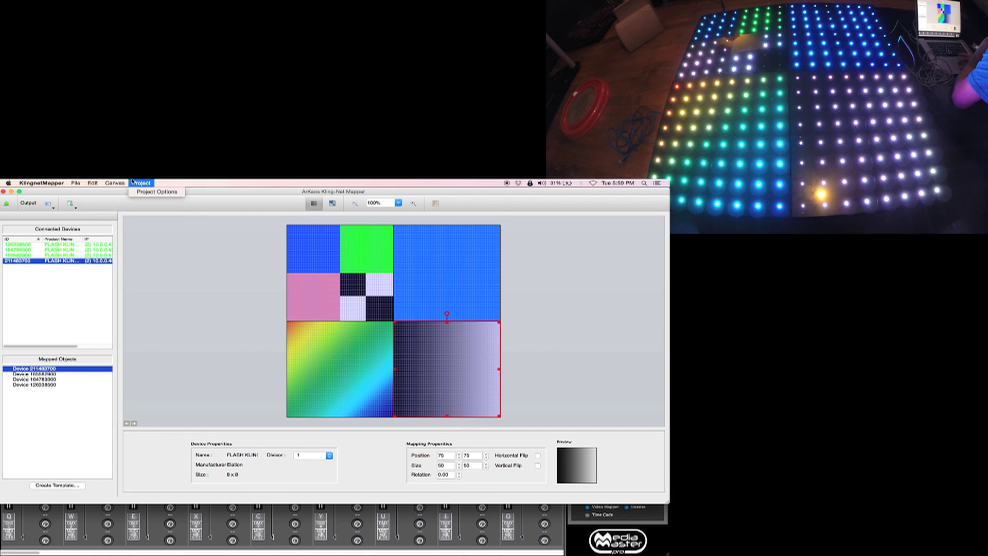
mouse_move(99, 181)
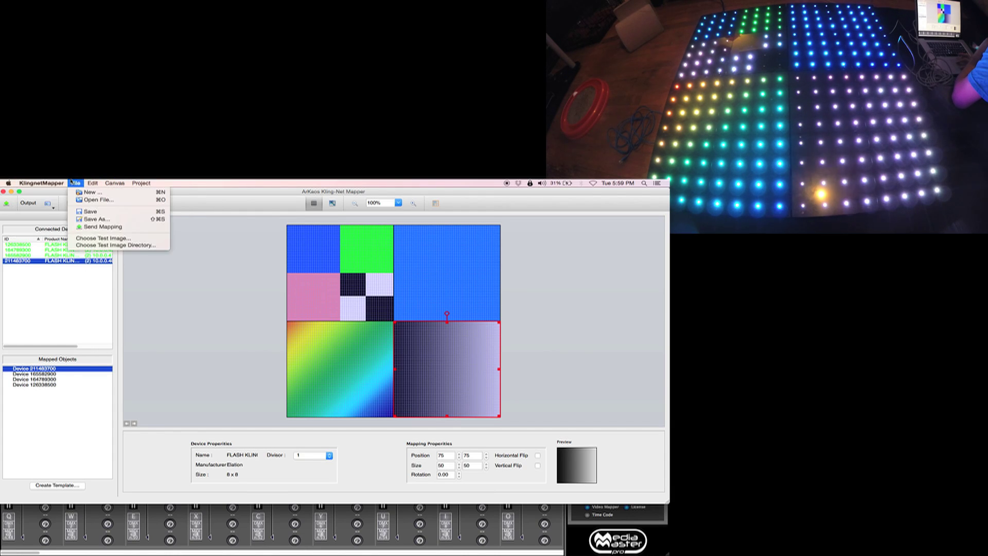
click(97, 226)
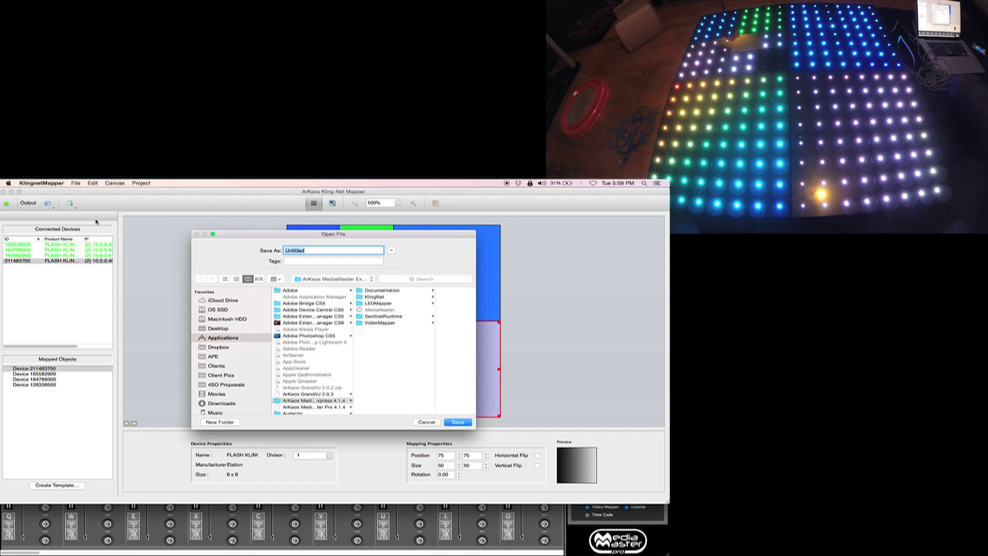
click(212, 332)
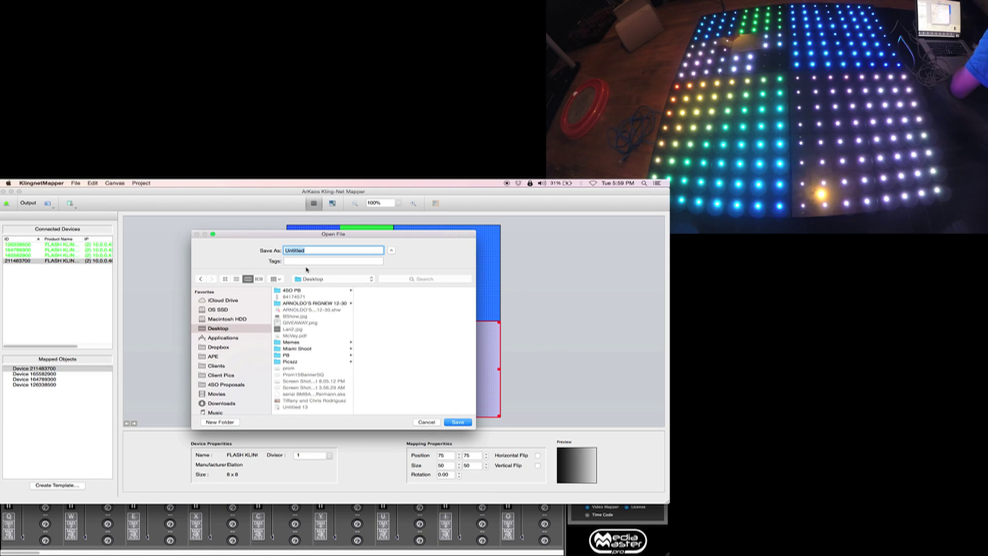
text(sc)
key(Return)
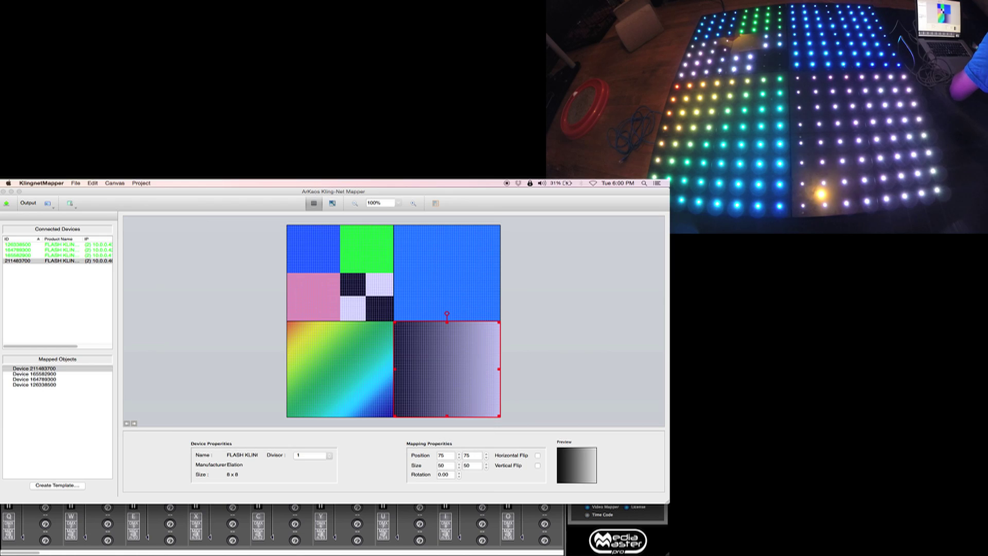
click(144, 261)
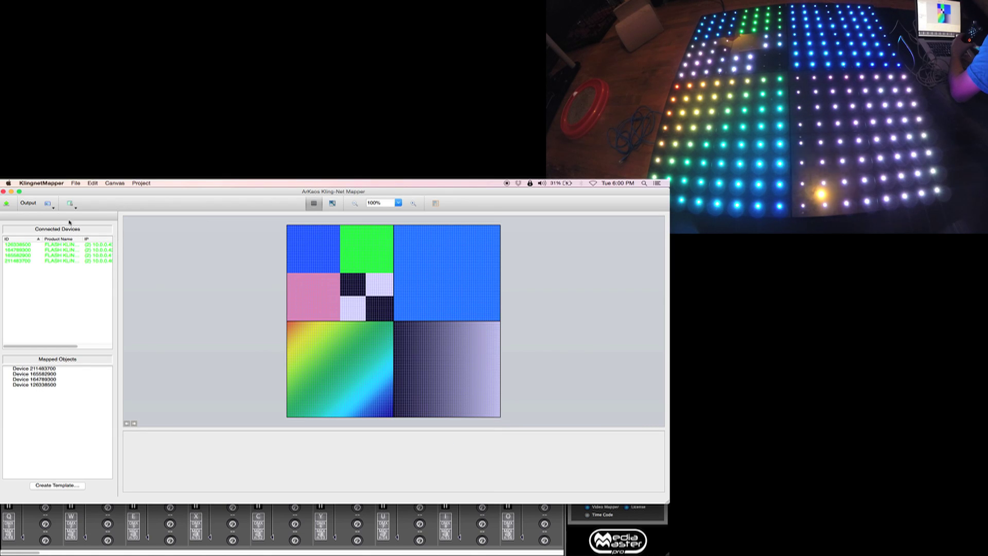
click(4, 192)
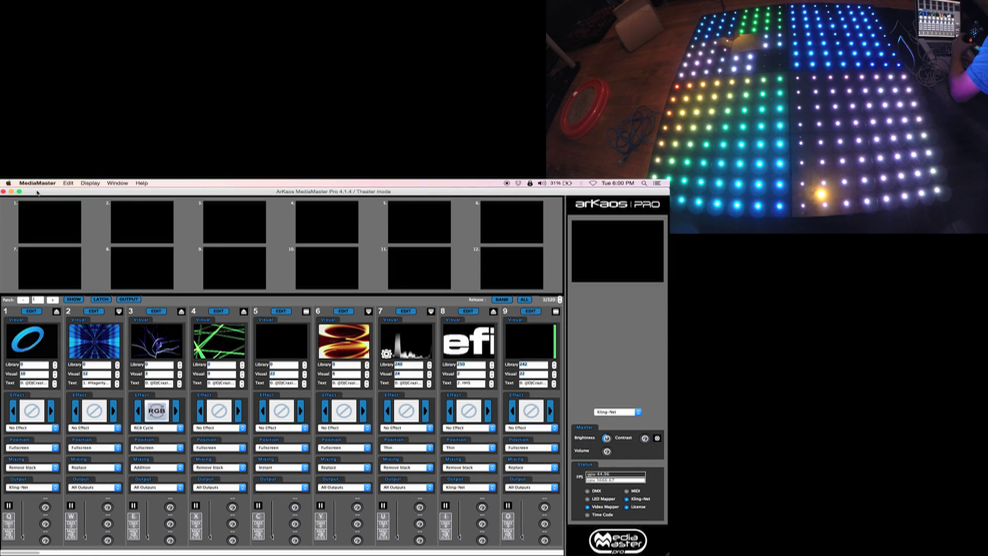
Step: Import the sq.kln mapping file from the Desktop into MediaMaster's Kling-Net output preferences and apply them
click(37, 183)
click(39, 201)
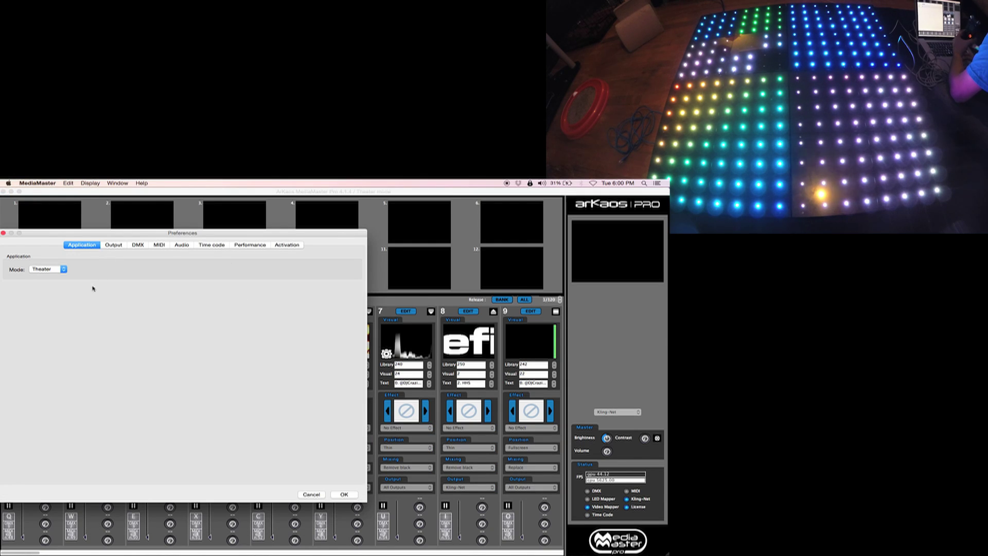
click(111, 245)
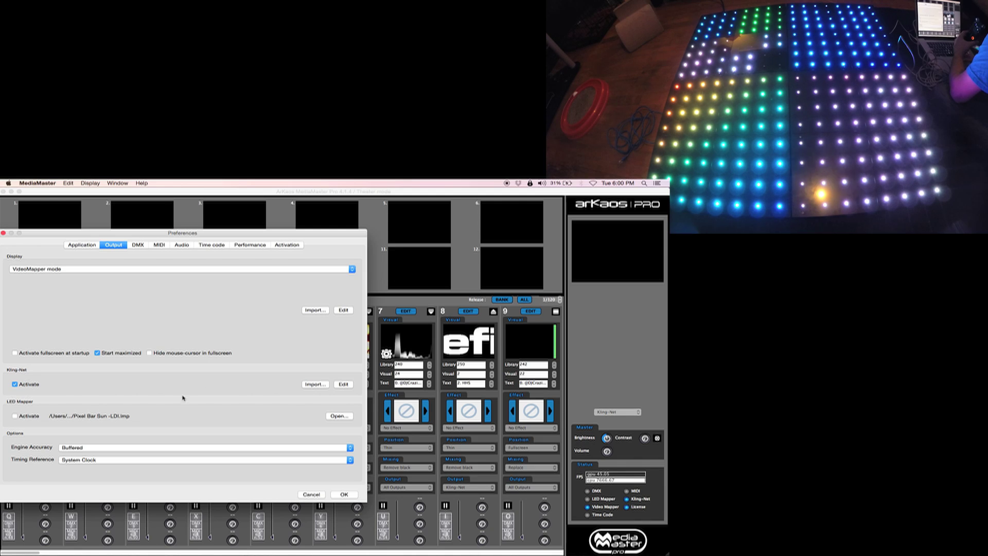
click(312, 384)
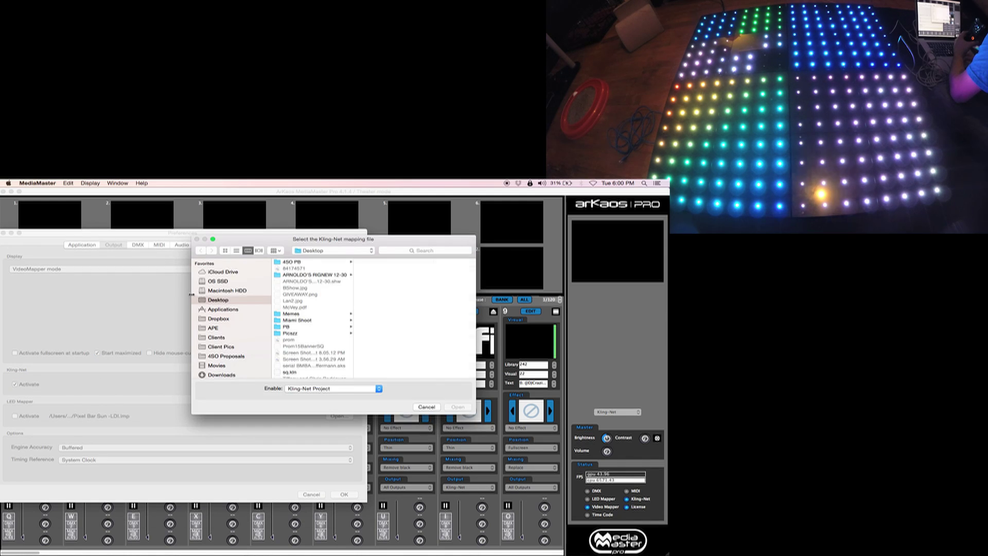
scroll(292, 305, down, 1)
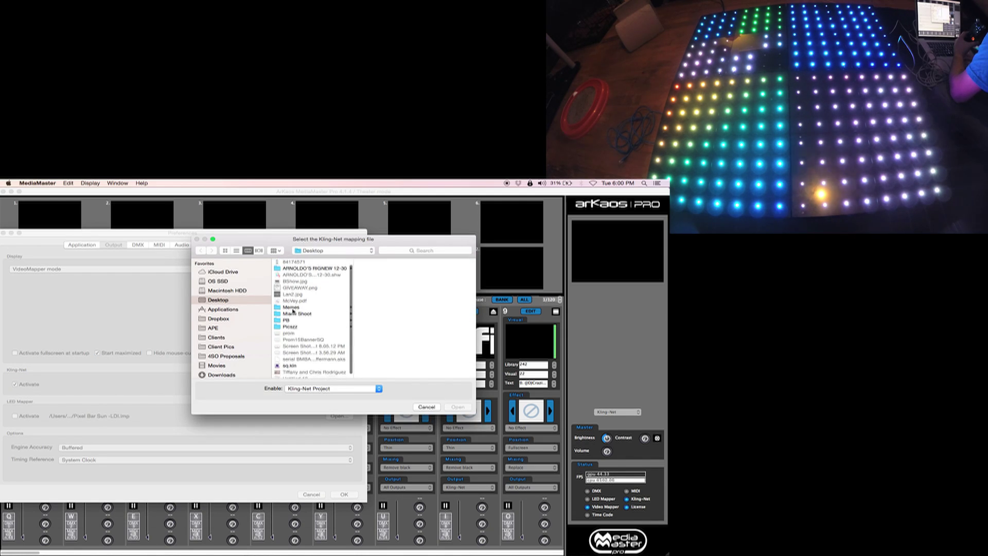
click(288, 367)
double_click(288, 367)
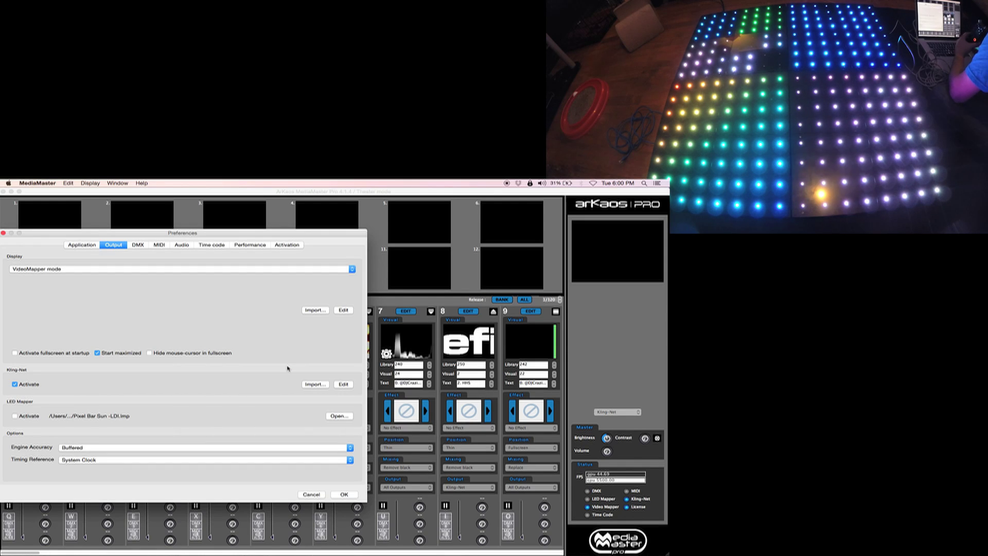
click(344, 495)
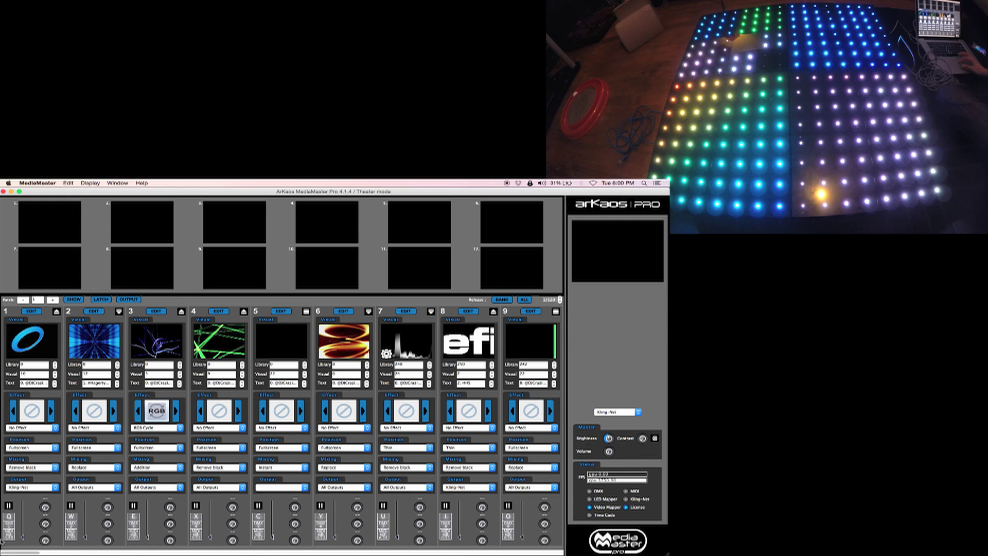
Step: Select Kling-Net as layer 1's output, fade its blue ring visual up on the panels and back down
click(17, 488)
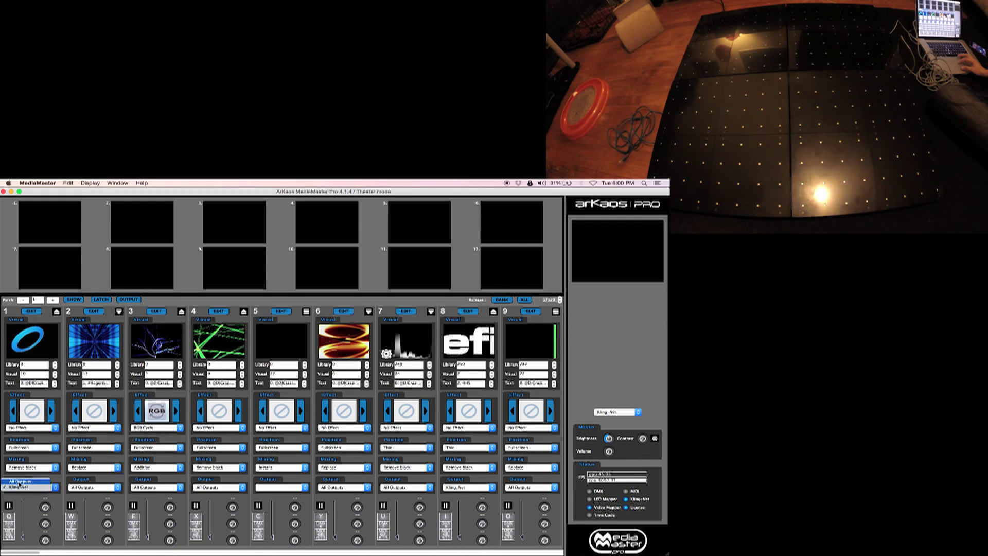
click(18, 487)
click(22, 503)
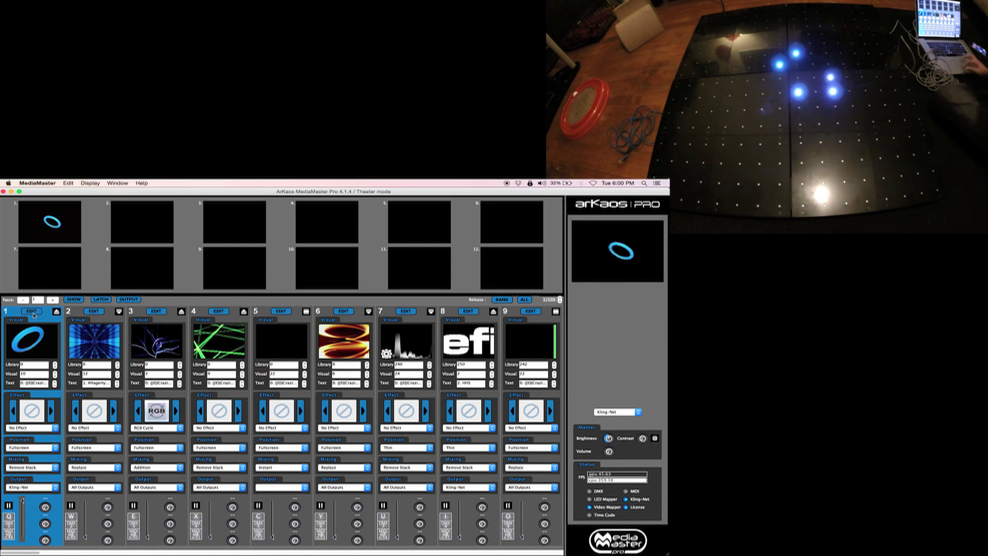
drag(22, 506, 22, 546)
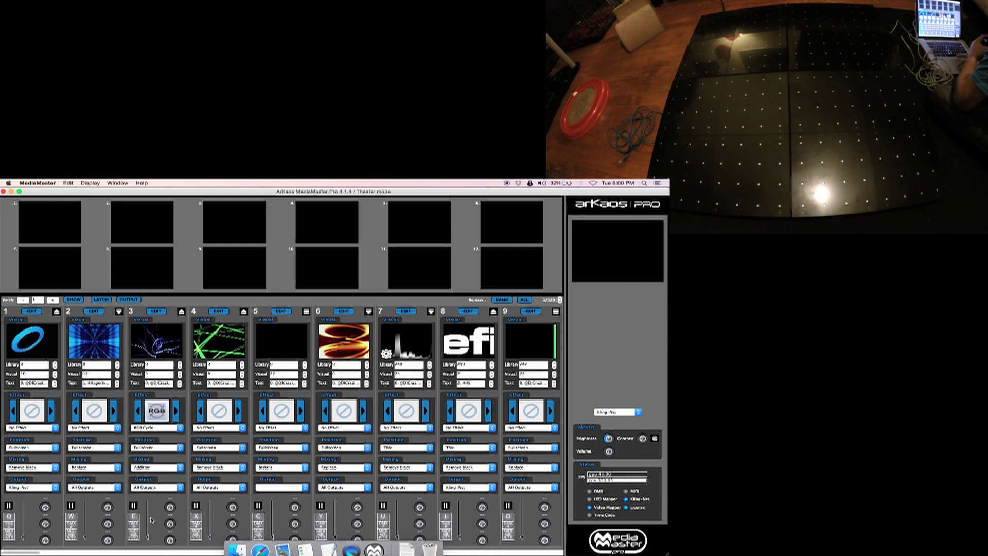
Step: Fade up the layer 8 text visual and set its position to Fullscreen
drag(458, 524, 460, 502)
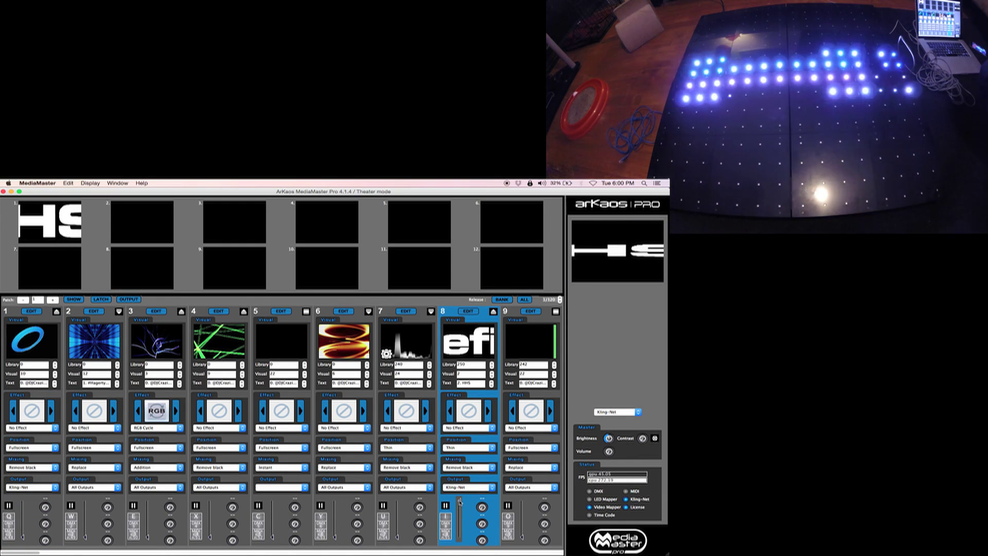
click(463, 448)
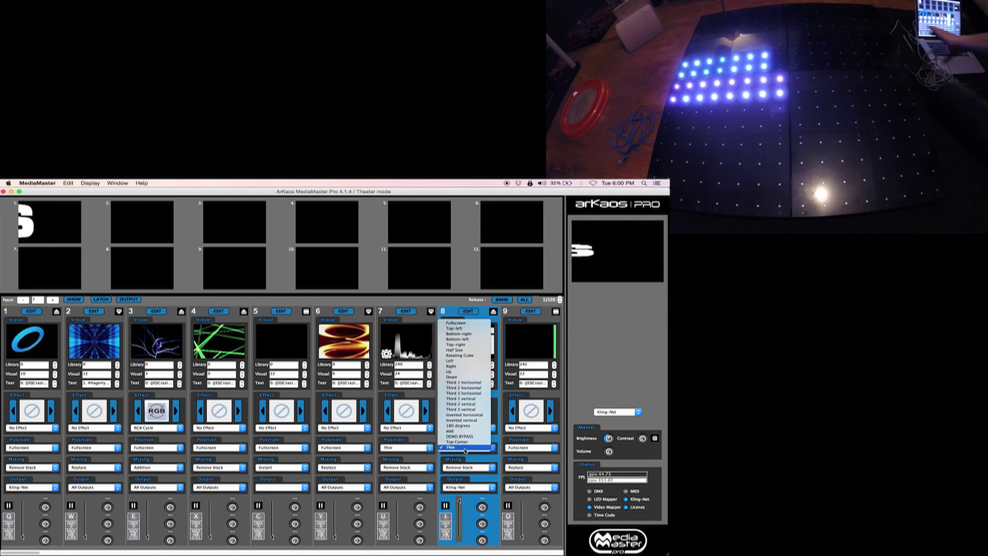
click(471, 323)
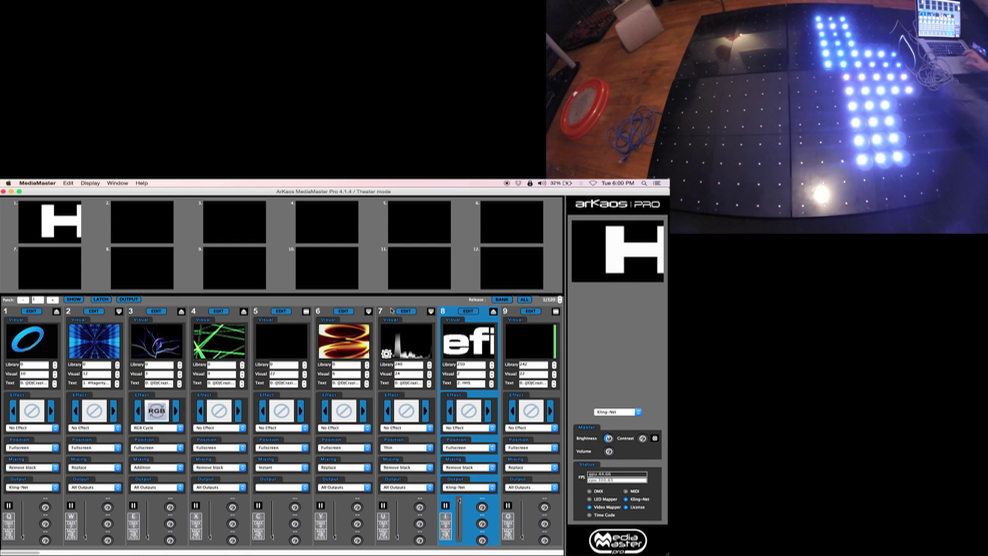
click(117, 182)
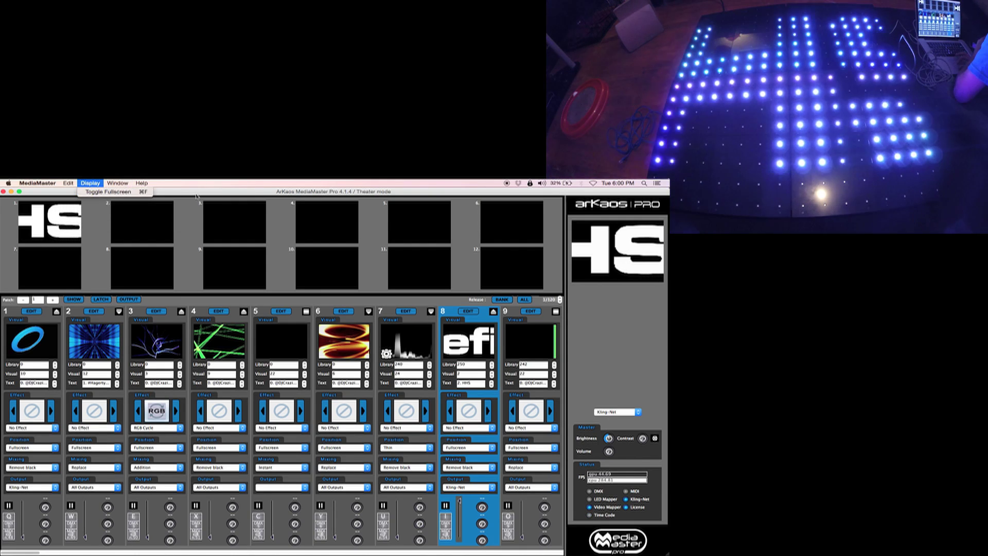
Step: Replace text library entry 001 with #Blessed and select that entry as layer 8's text
key(super+t)
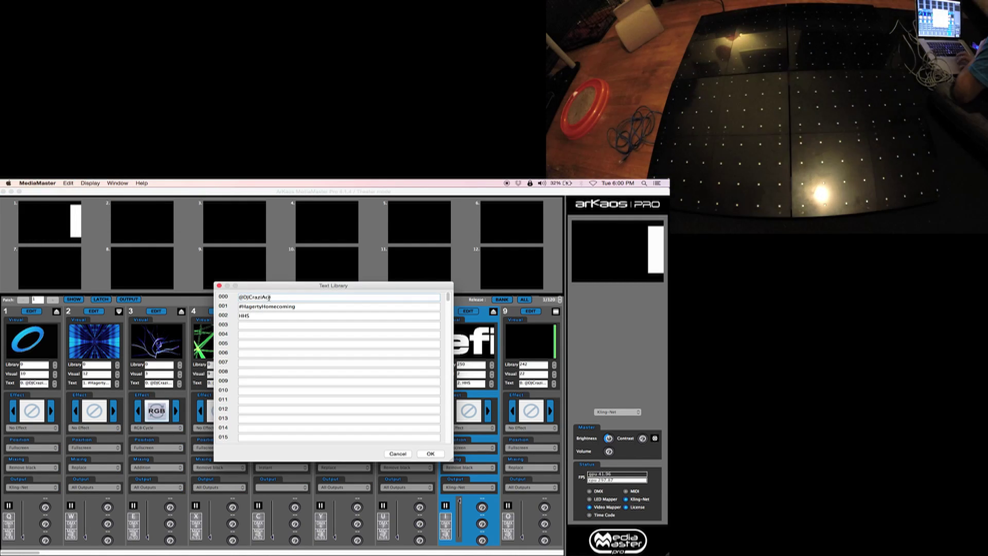
drag(311, 307, 214, 310)
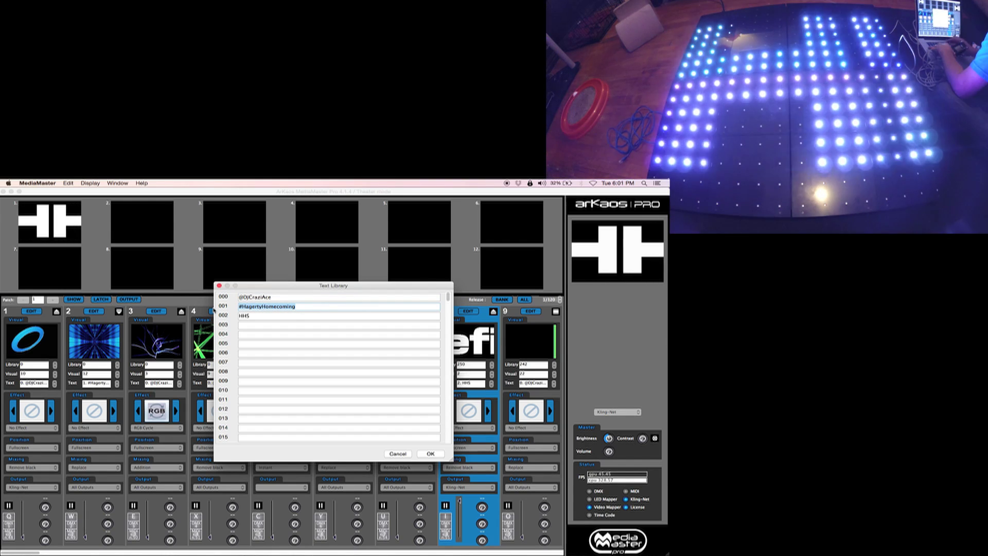
text(#)
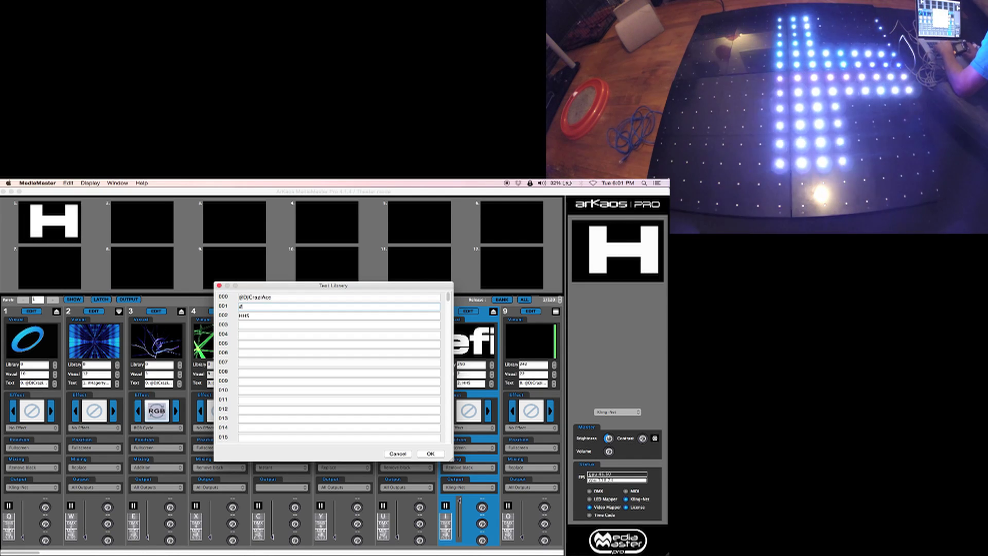
text(Blessed)
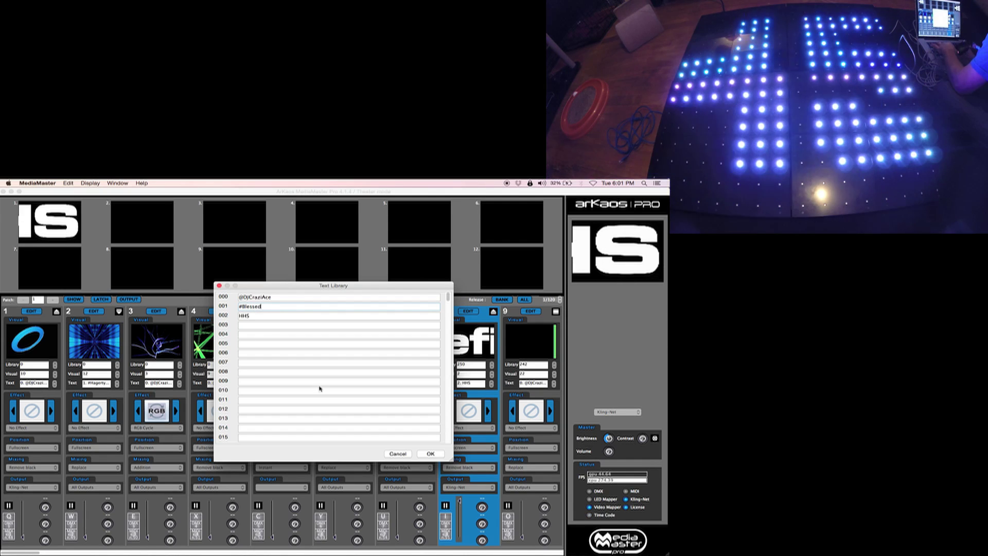
click(430, 454)
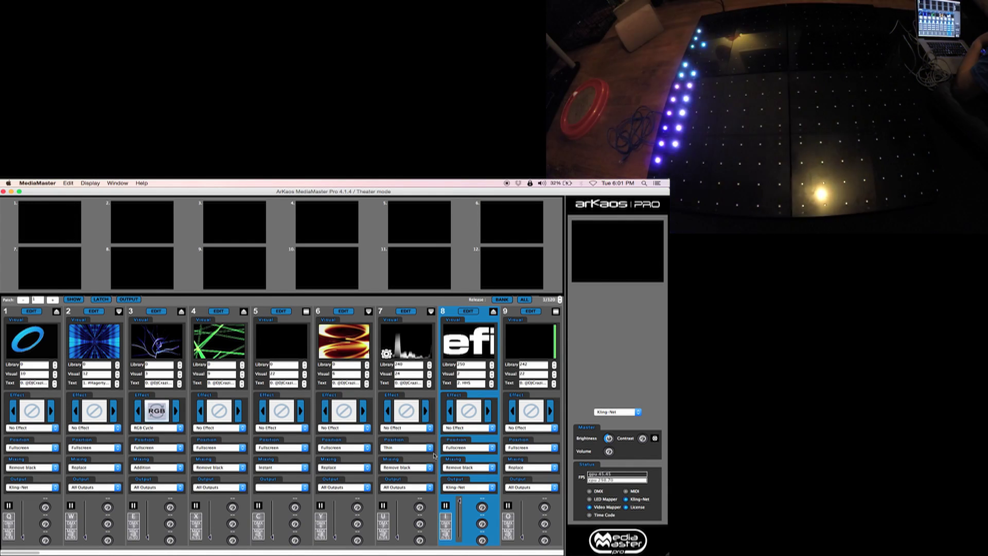
click(492, 387)
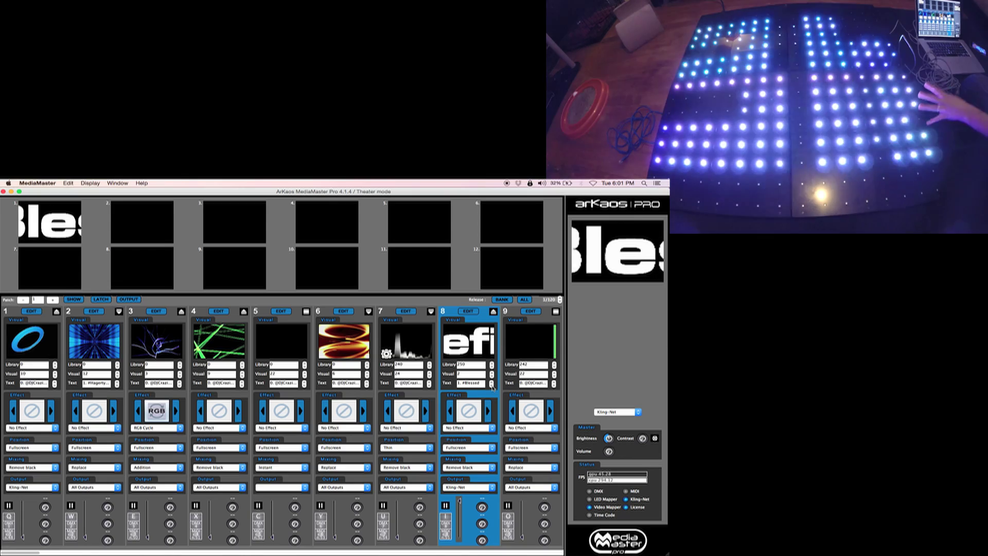
Step: Play the layer 8 text over the layer 6, 4 and 3 visuals in turn, fading layers 6 and 4 out before the next one
key(y)
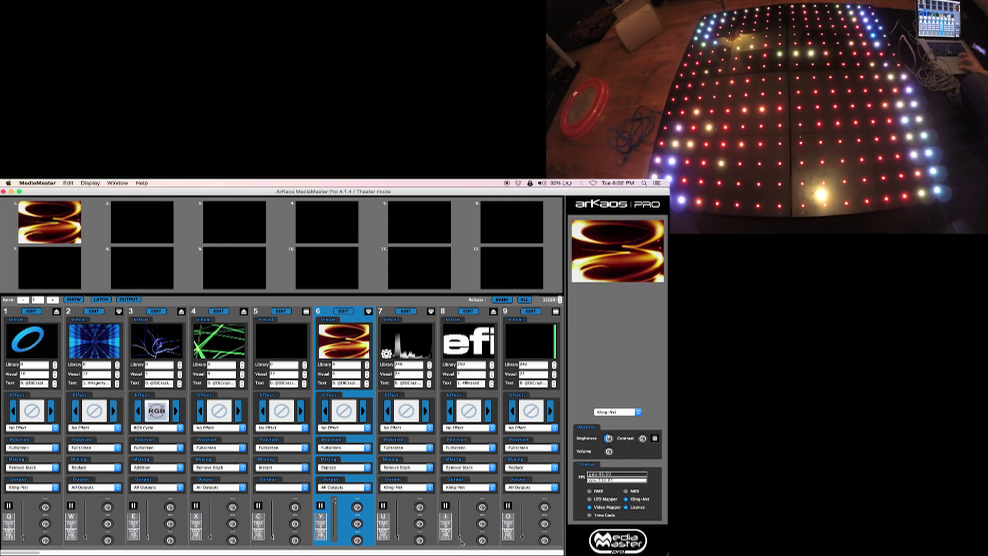
key(i)
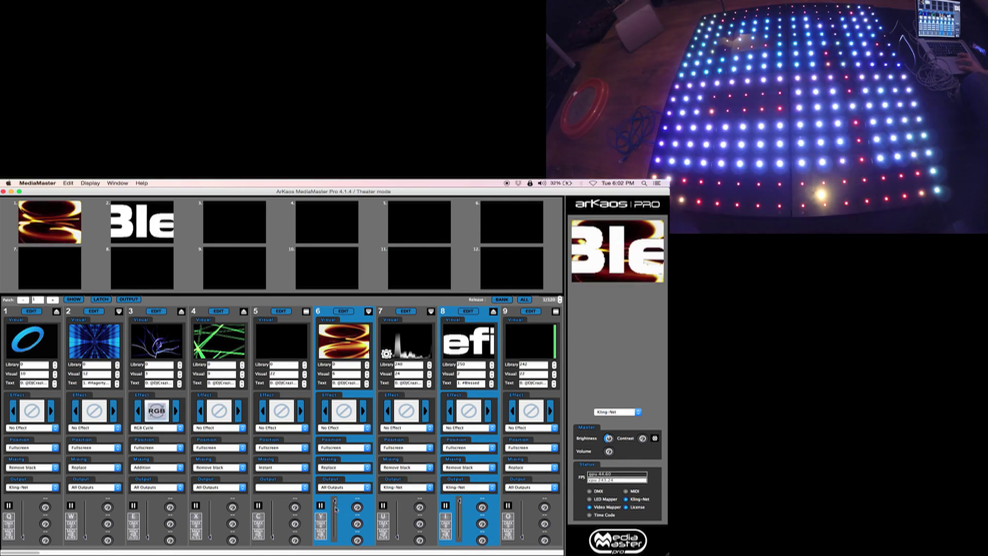
drag(336, 509, 331, 551)
drag(208, 519, 209, 490)
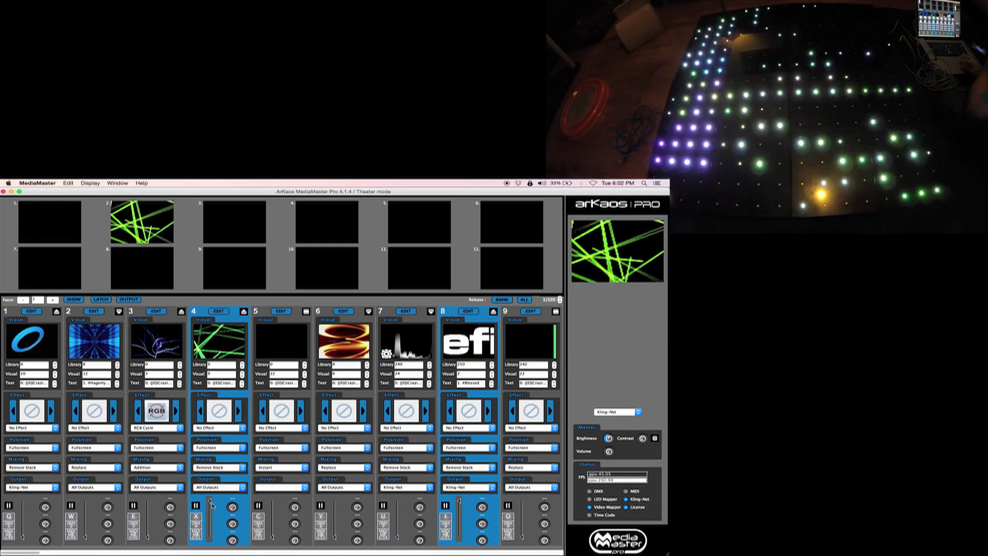
drag(213, 506, 212, 554)
drag(147, 537, 148, 499)
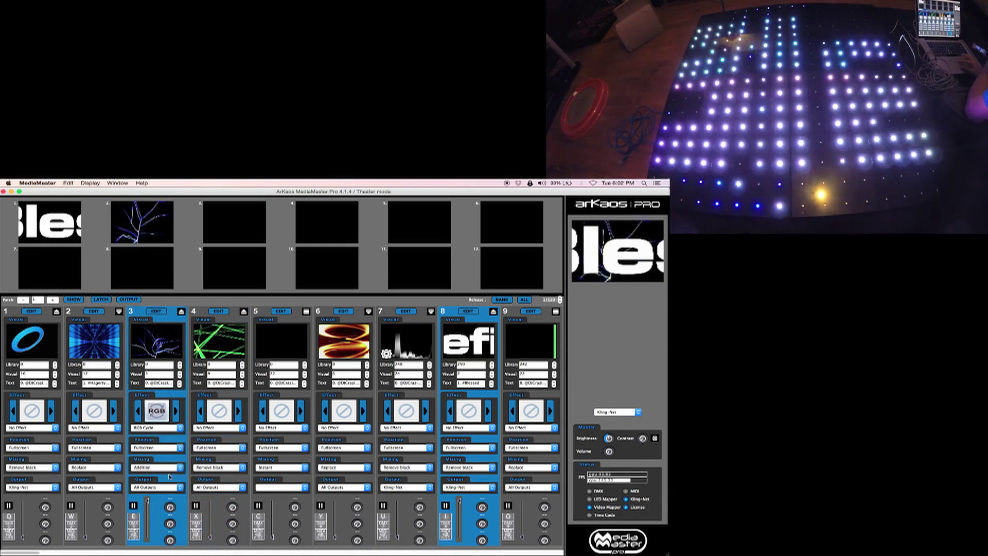
Step: Fade out the layer 8 text and trigger layer 1's blue ring visual on the panels
drag(459, 502, 460, 544)
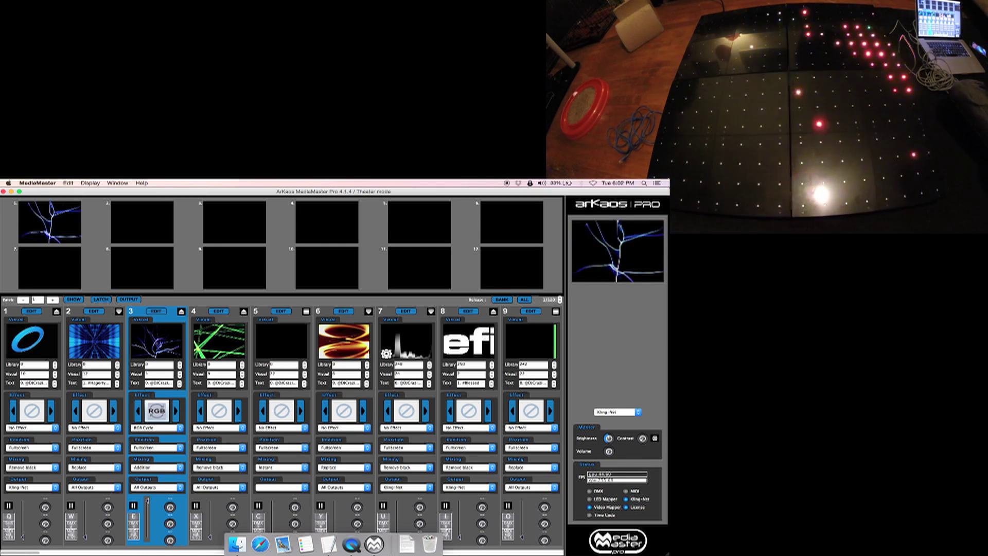
key(q)
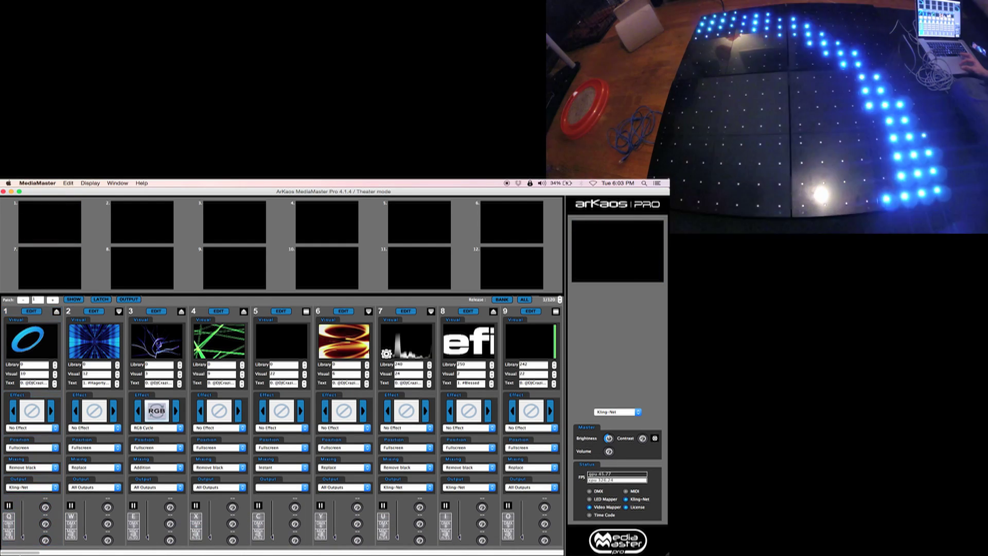
Step: Switch to the next patch and fade up the layer 3, 6 and 9 visuals in turn, fading out layers 3 and 6 in between
click(52, 300)
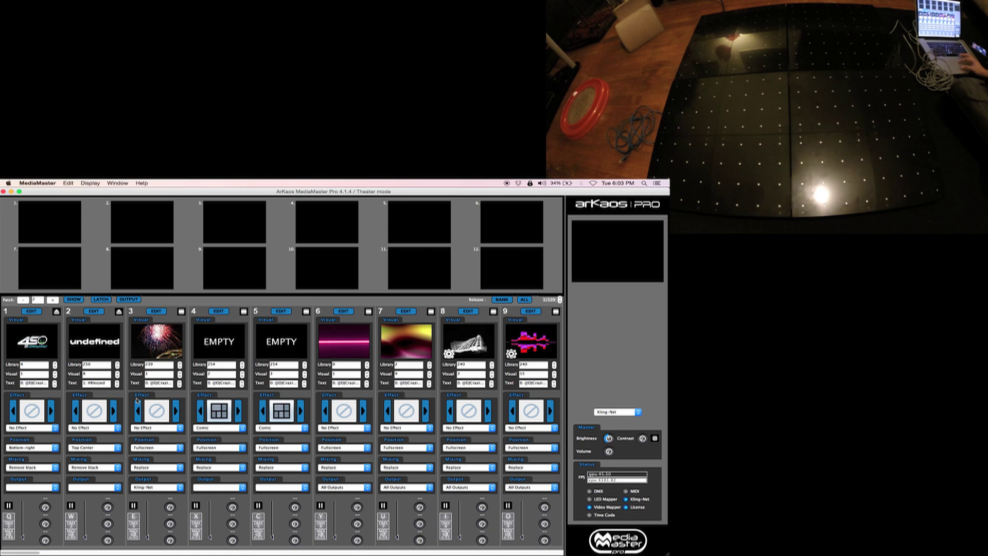
click(149, 497)
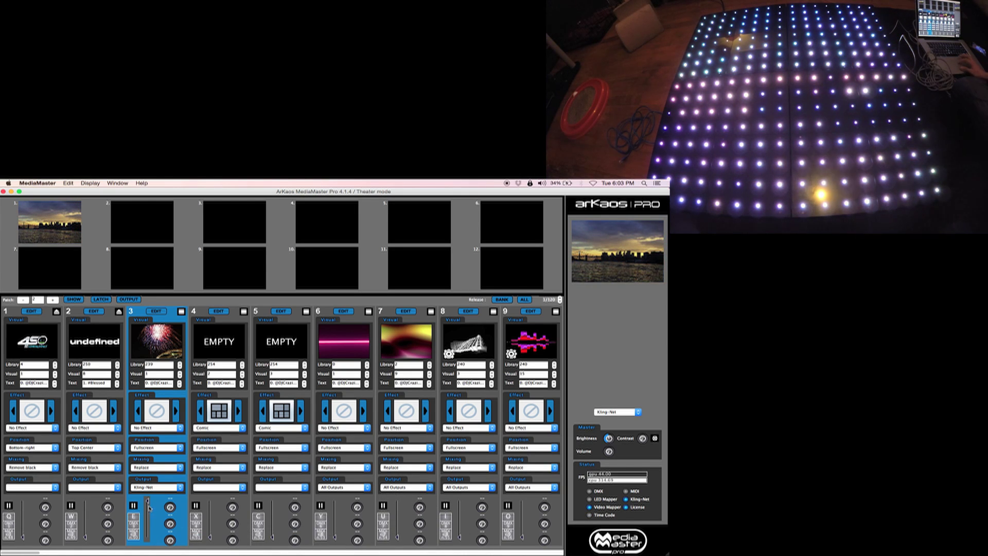
drag(148, 509, 148, 538)
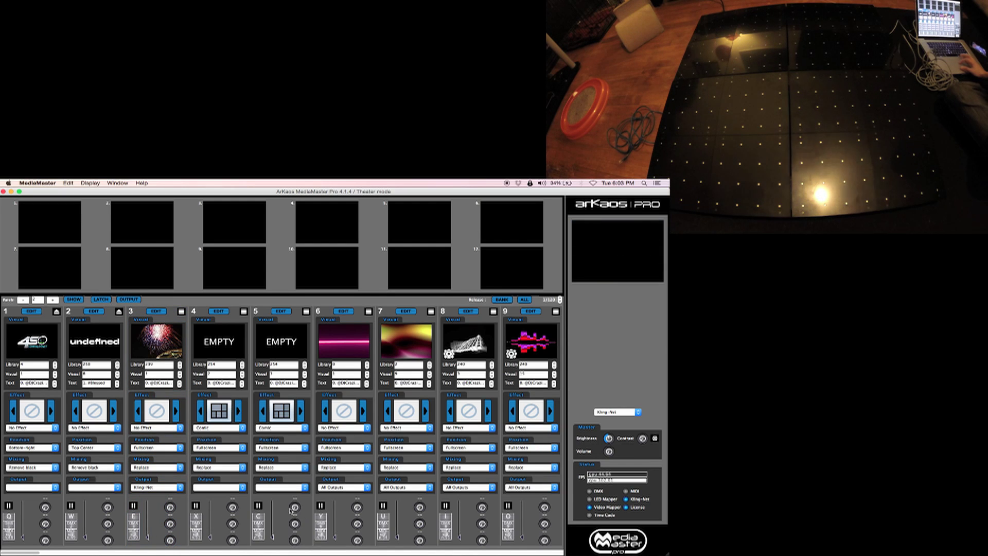
drag(328, 522, 335, 497)
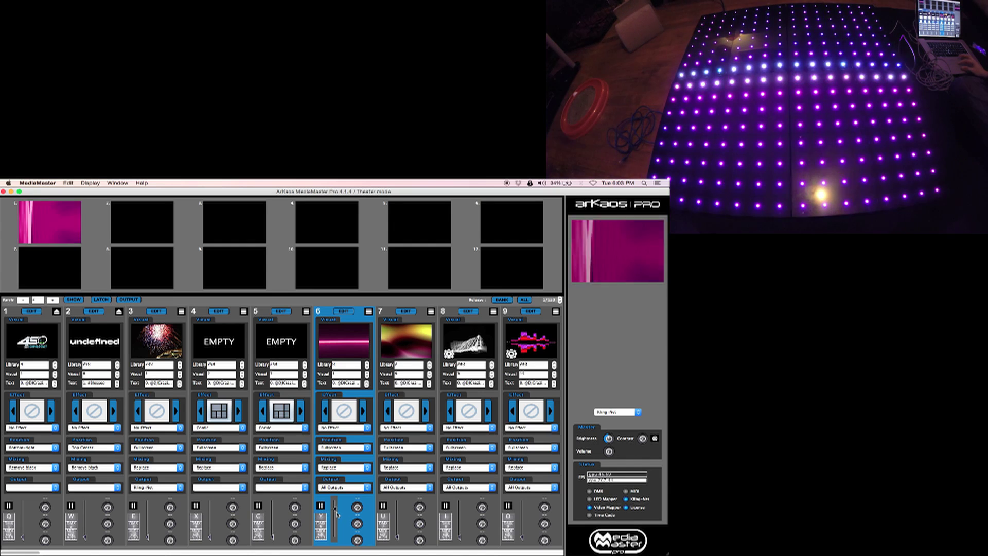
drag(335, 499, 334, 538)
drag(521, 528, 522, 496)
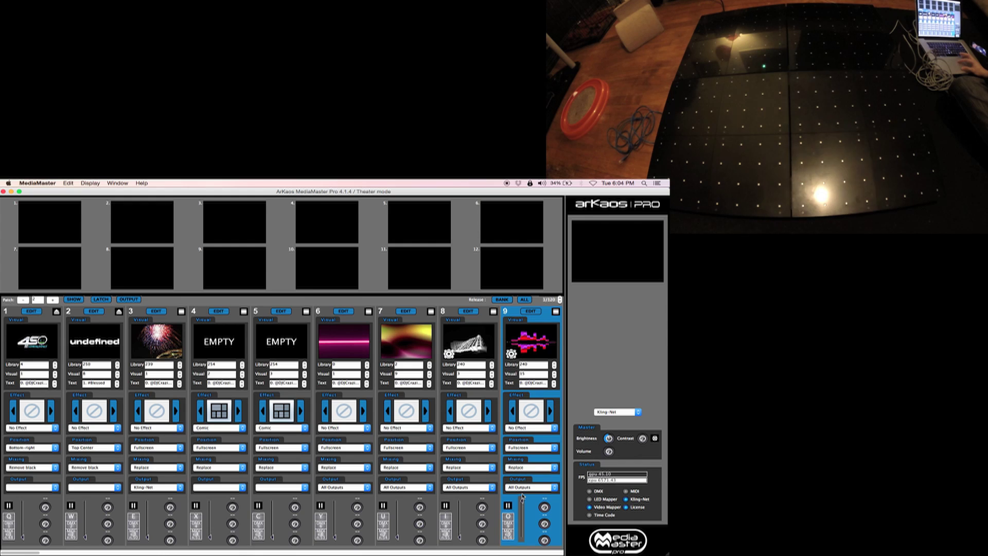